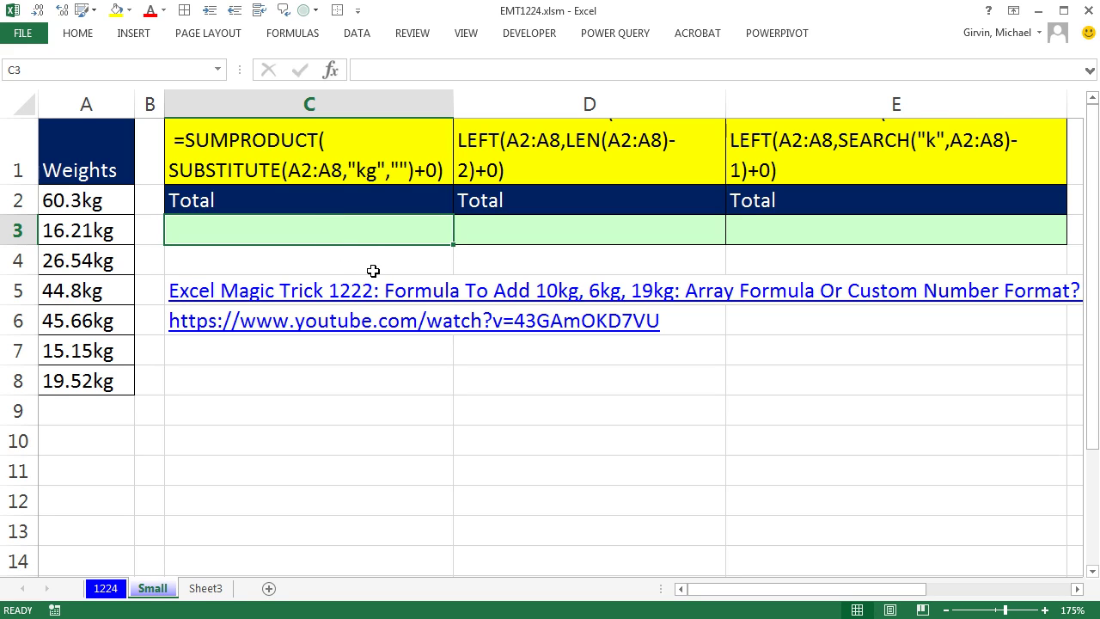
Inspect the weights in column A, noting the kg suffix in A2's text.
{"action": "left_click_drag", "start_coordinate": [102, 194], "coordinate": [112, 384]}
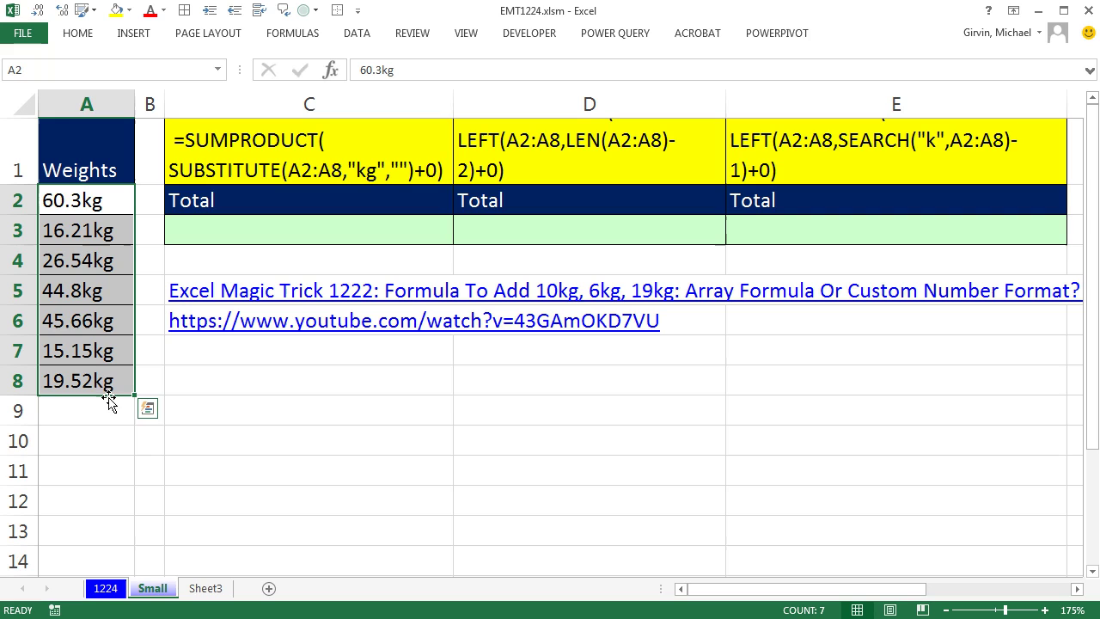
{"action": "double_click", "coordinate": [93, 203]}
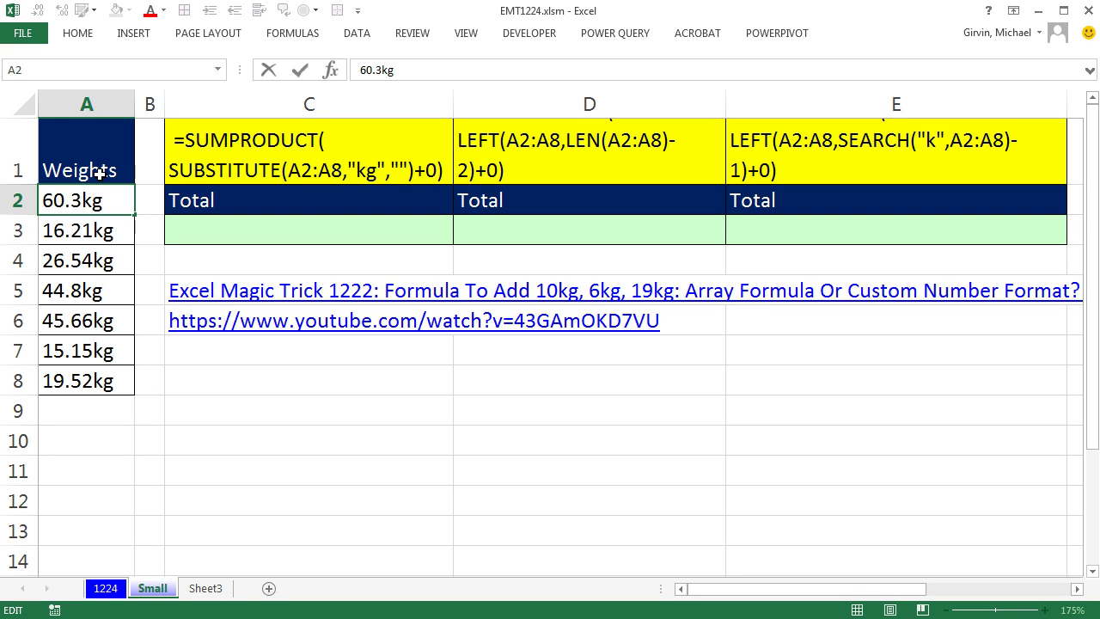
{"action": "left_click", "coordinate": [95, 199]}
{"action": "key", "text": "Escape"}
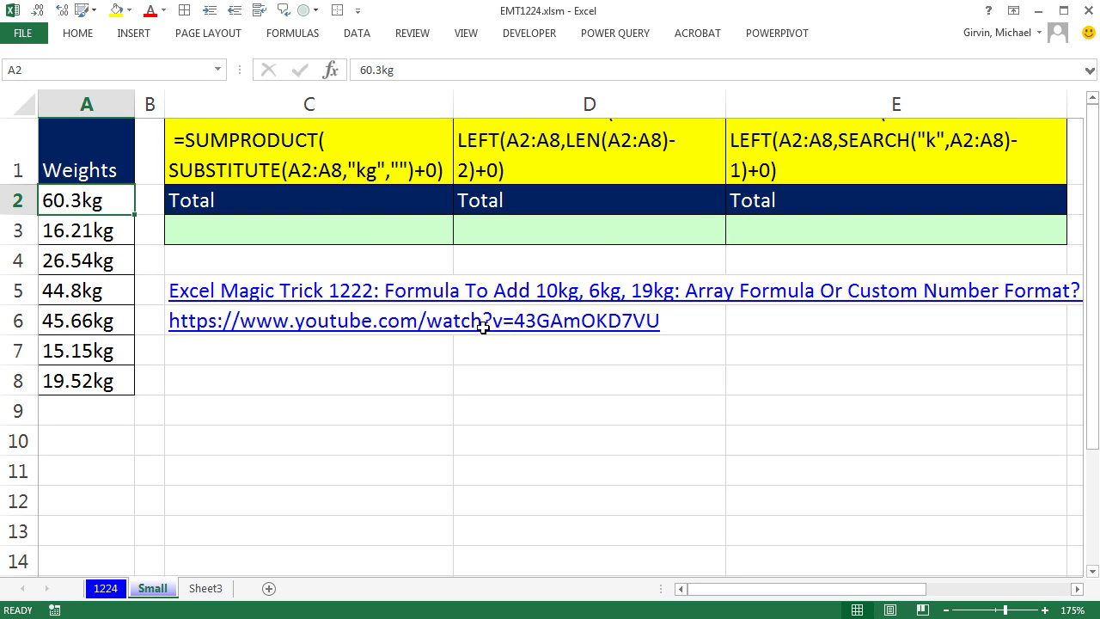
Make row 1 taller so the full SUMPRODUCT formulas above D and E are readable.
{"action": "left_click", "coordinate": [760, 401]}
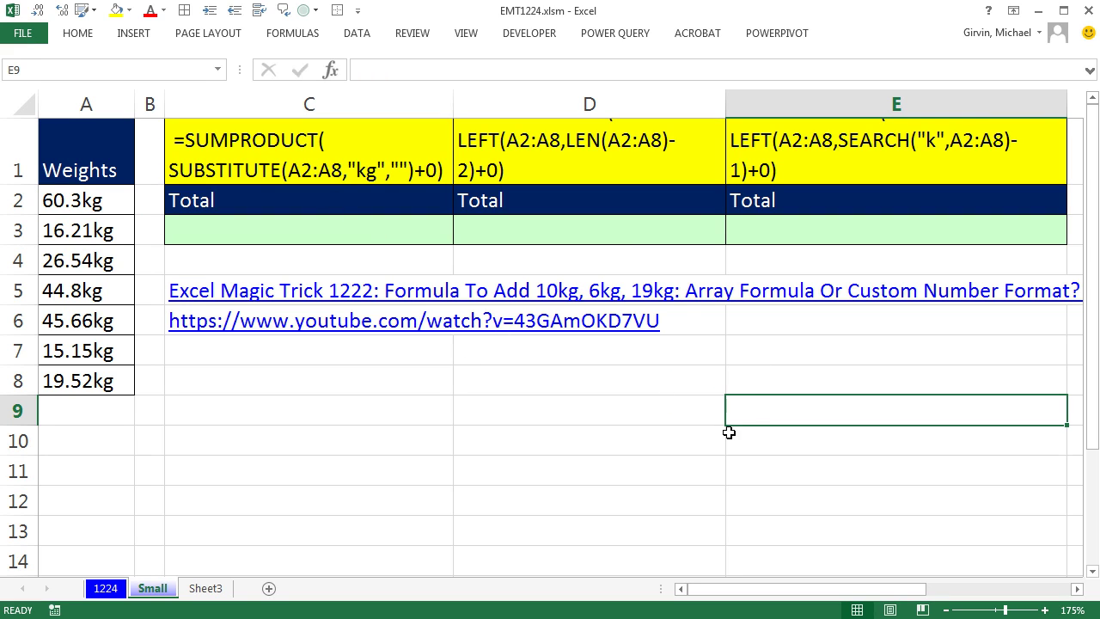
{"action": "left_click_drag", "start_coordinate": [11, 184], "coordinate": [10, 217]}
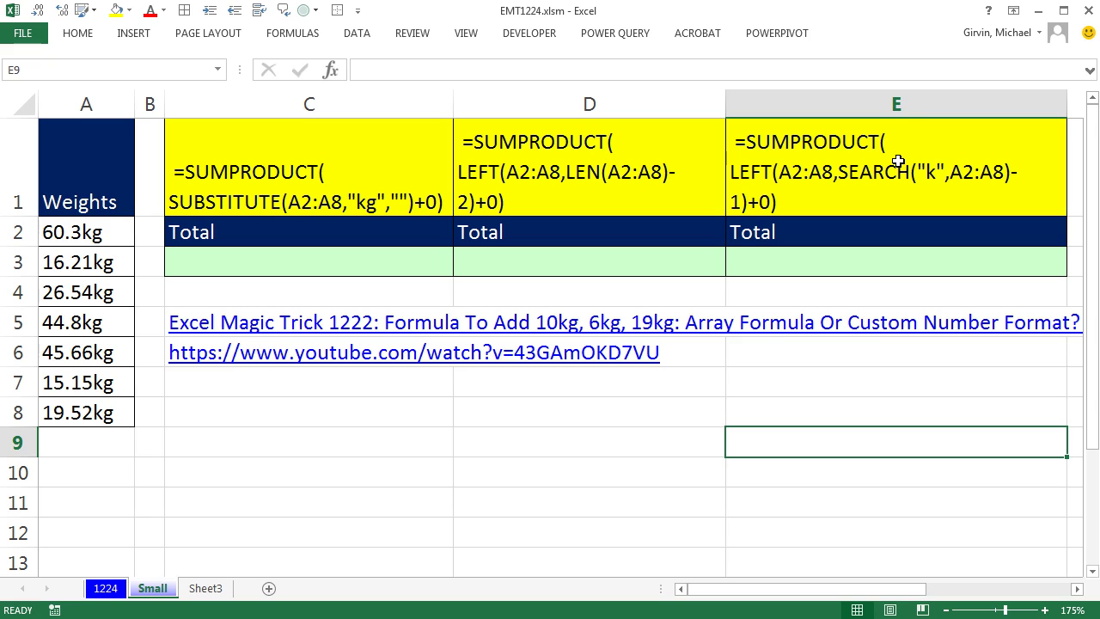
{"action": "left_click", "coordinate": [418, 263]}
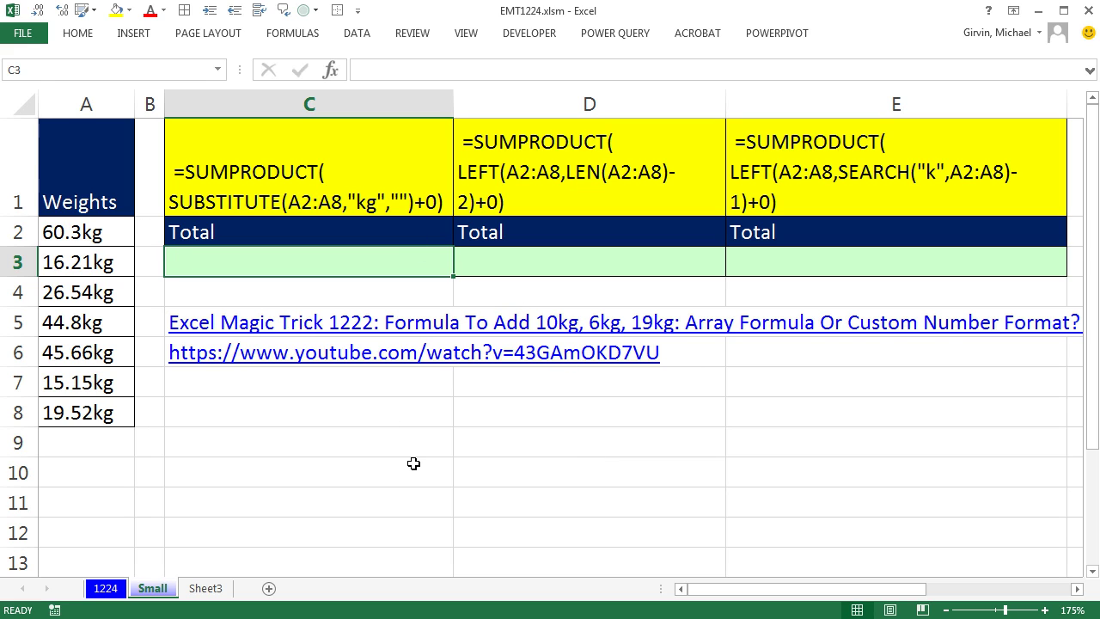
Enter SUBSTITUTE(A2:A8,"kg","") in C3 and preview its text results, 60.3 through 19.52.
{"action": "type", "text": "=su"}
{"action": "key", "text": "Tab"}
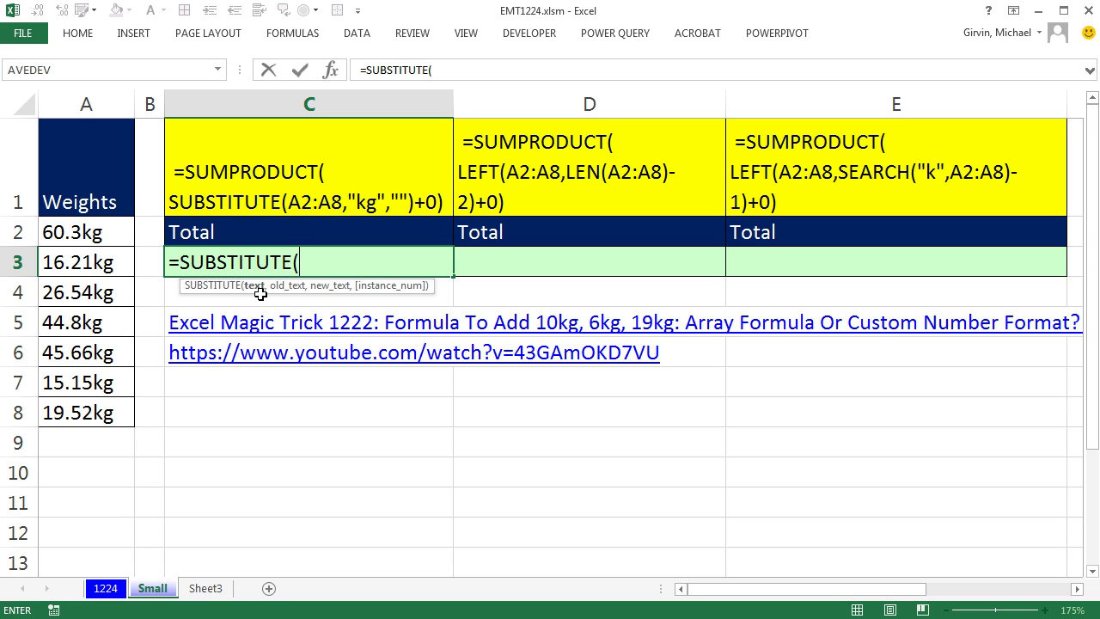
{"action": "left_click_drag", "start_coordinate": [90, 234], "coordinate": [98, 411]}
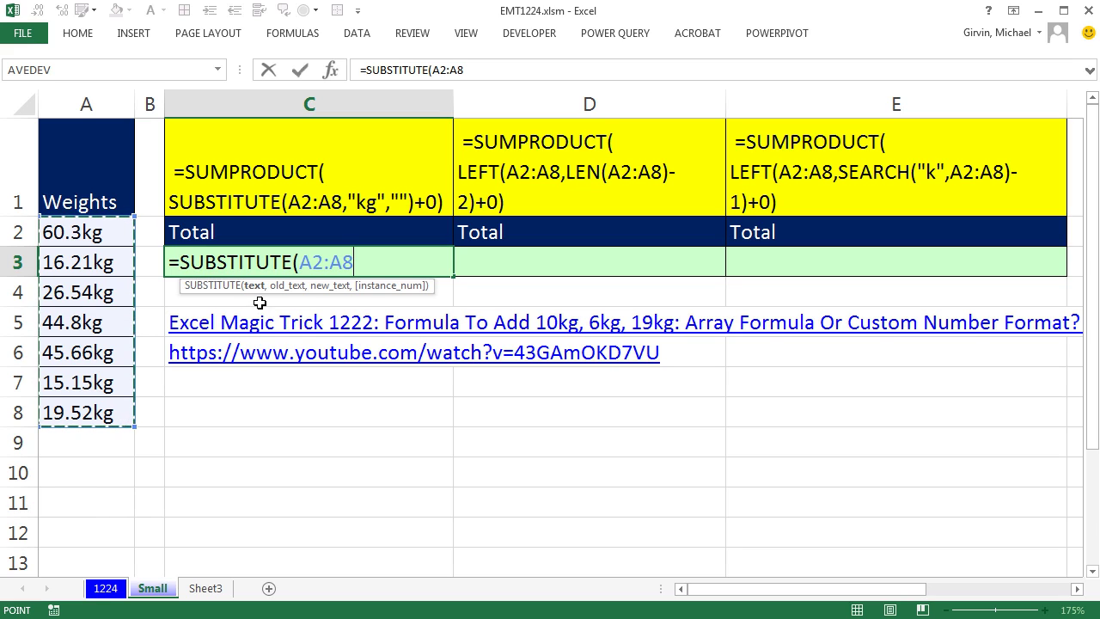
{"action": "type", "text": ",\""}
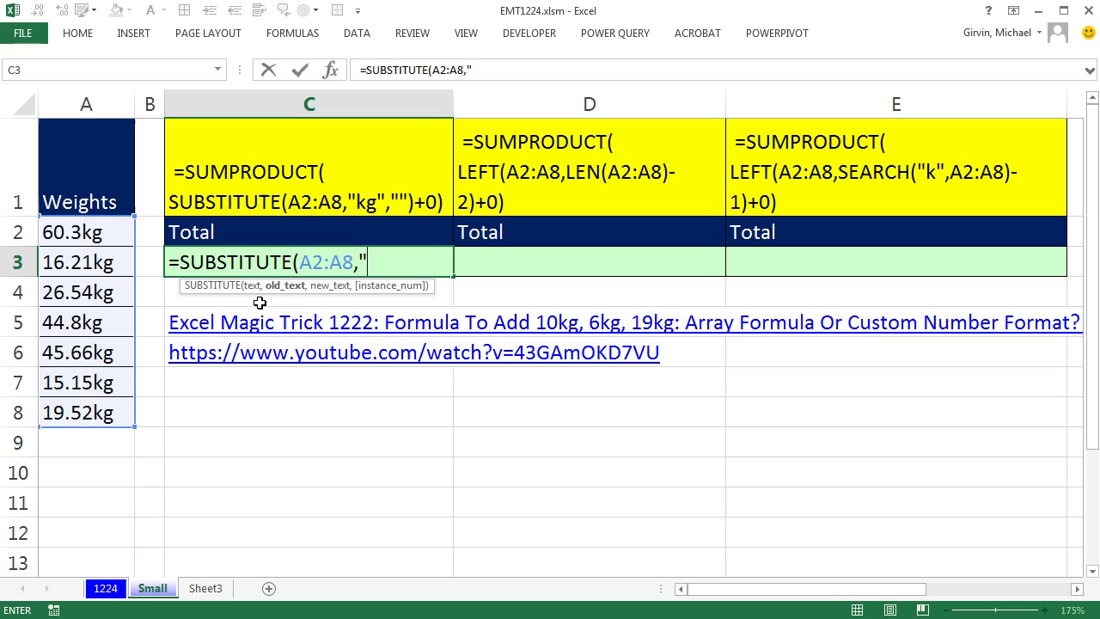
{"action": "type", "text": "kg\","}
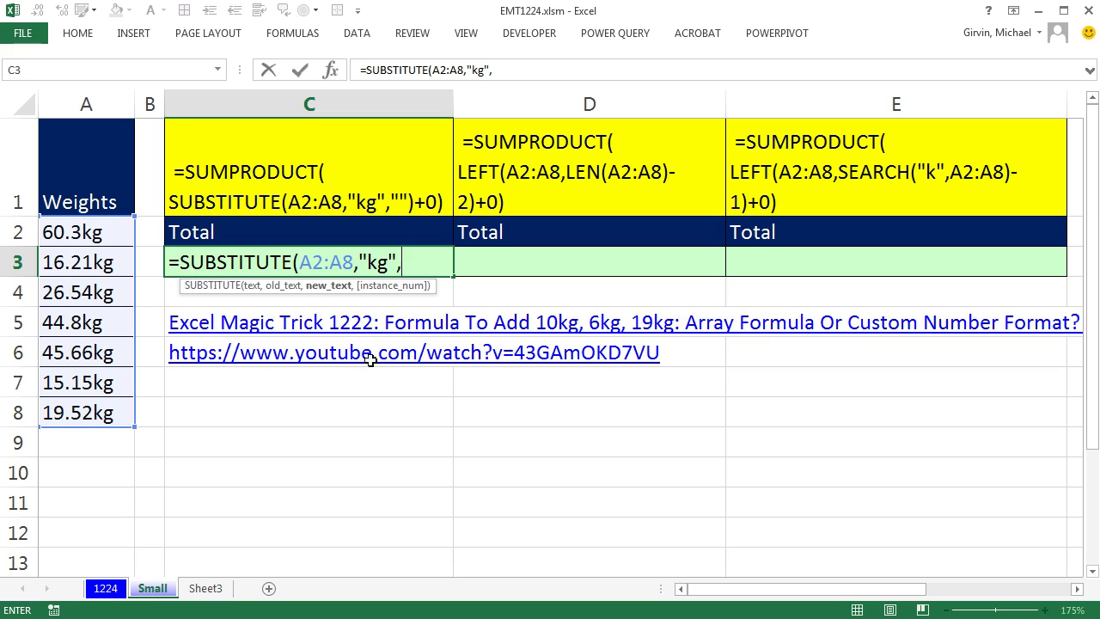
{"action": "type", "text": "\"\")"}
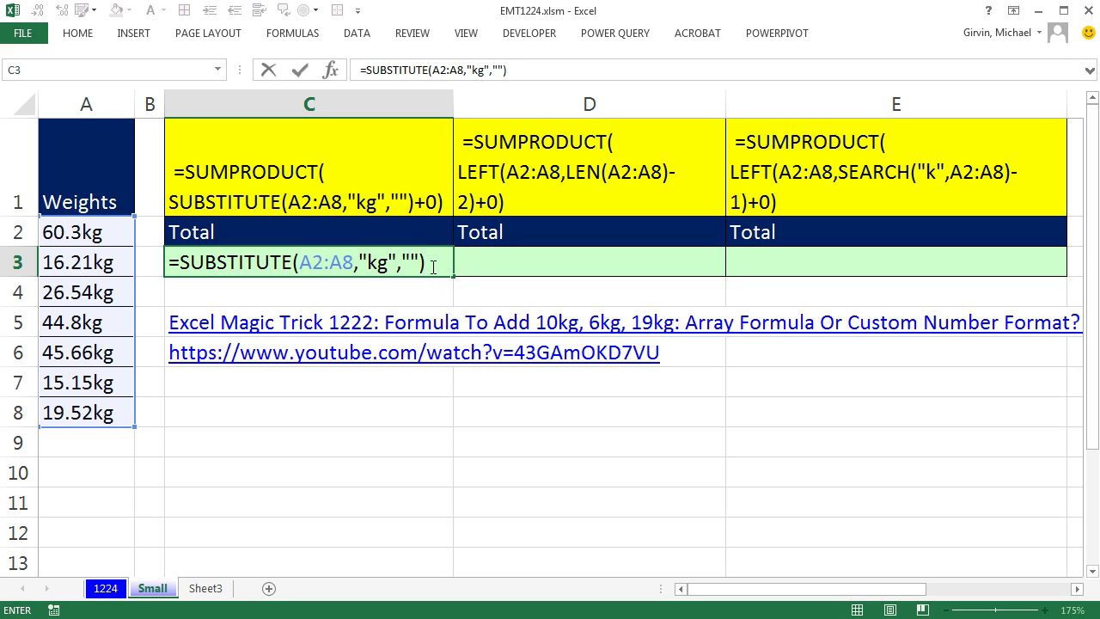
{"action": "left_click_drag", "start_coordinate": [429, 265], "coordinate": [73, 262]}
{"action": "key", "text": "F9"}
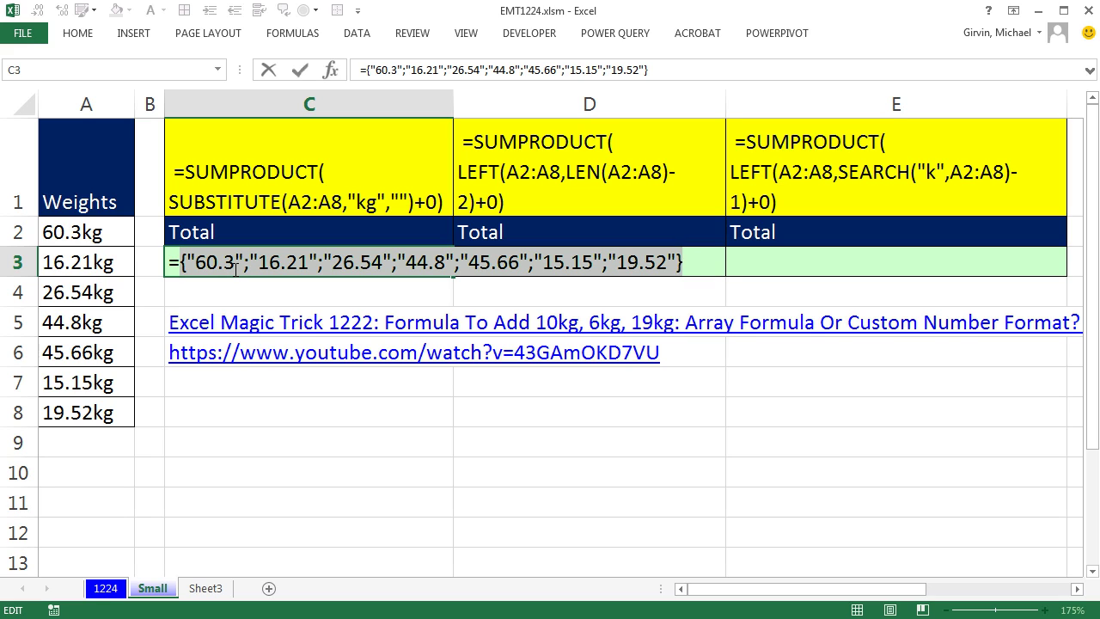
Append +0 to the SUBSTITUTE formula and preview it as a numeric array.
{"action": "key", "text": "ctrl+z"}
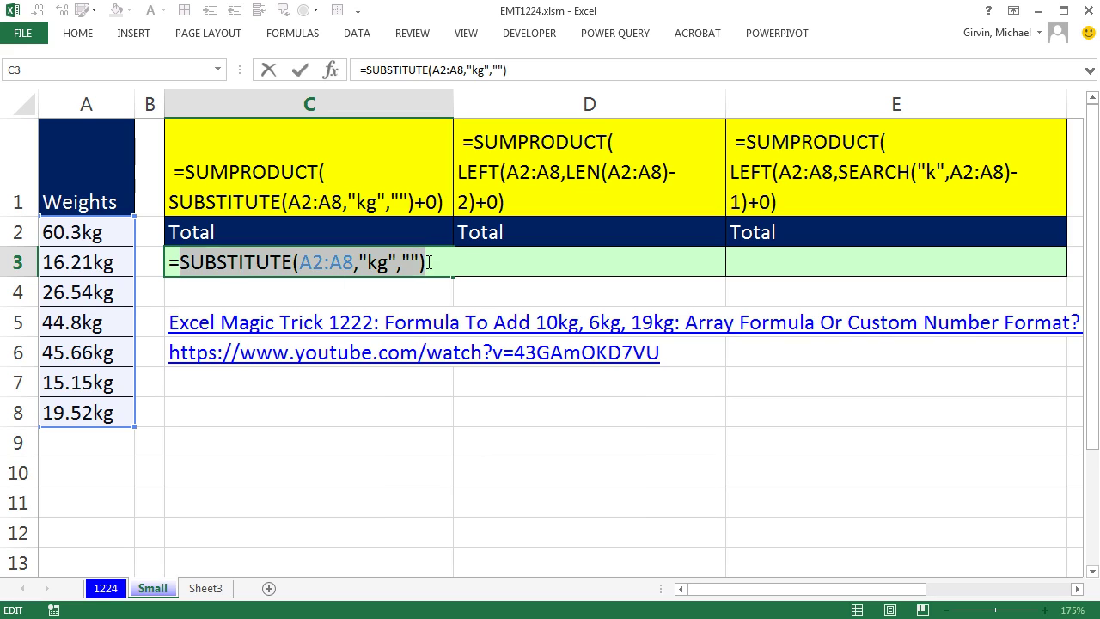
{"action": "key", "text": "Right"}
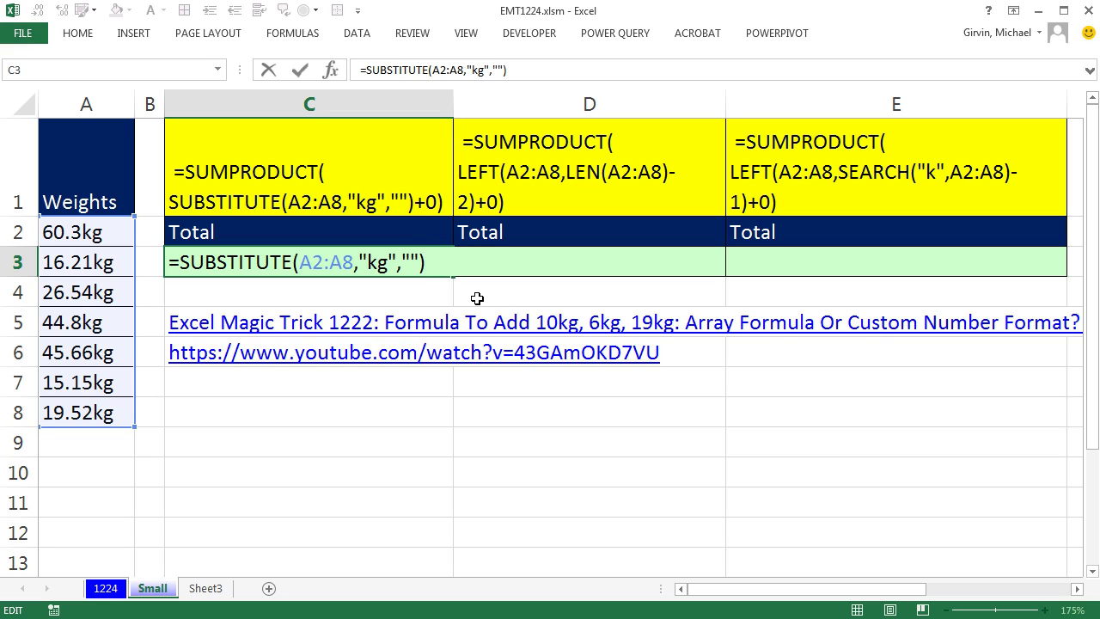
{"action": "type", "text": "+0"}
{"action": "left_click_drag", "start_coordinate": [448, 262], "coordinate": [74, 239]}
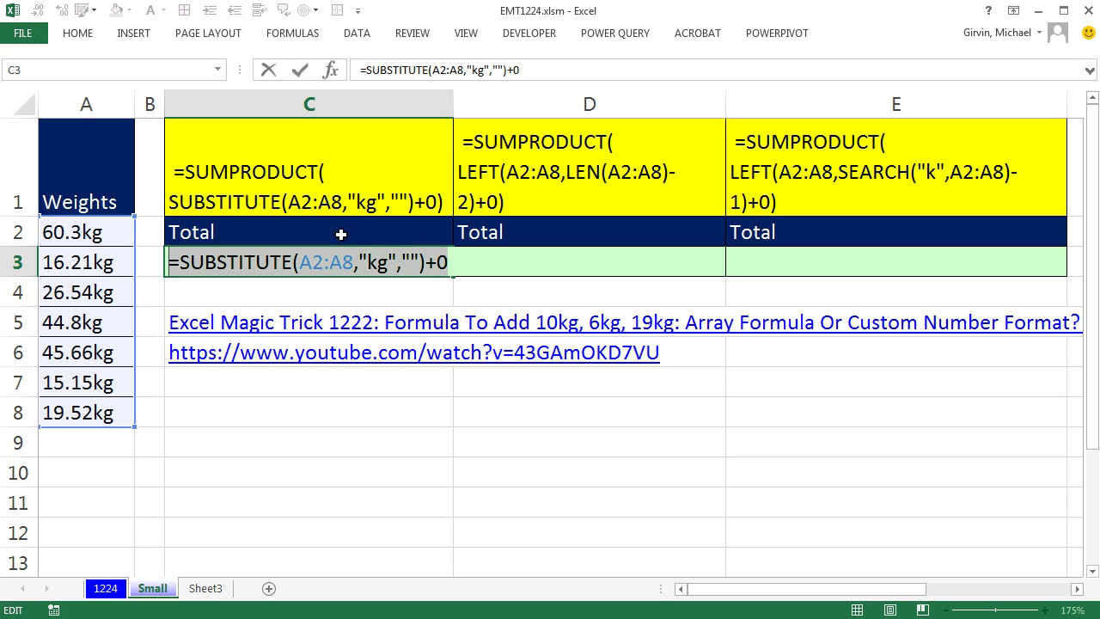
{"action": "key", "text": "F9"}
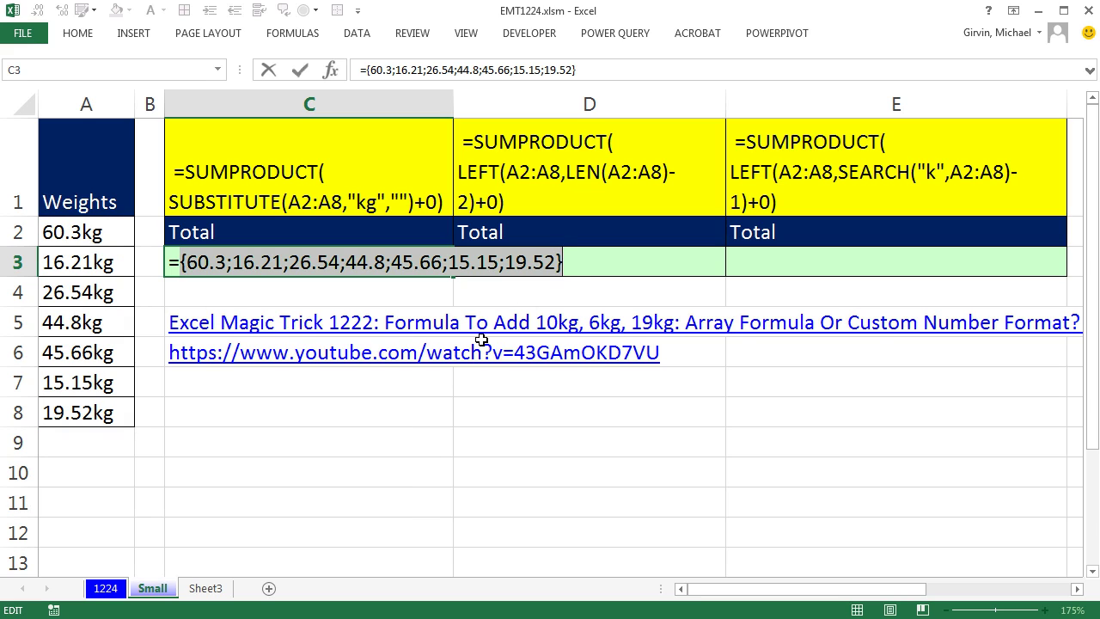
{"action": "key", "text": "ctrl+z"}
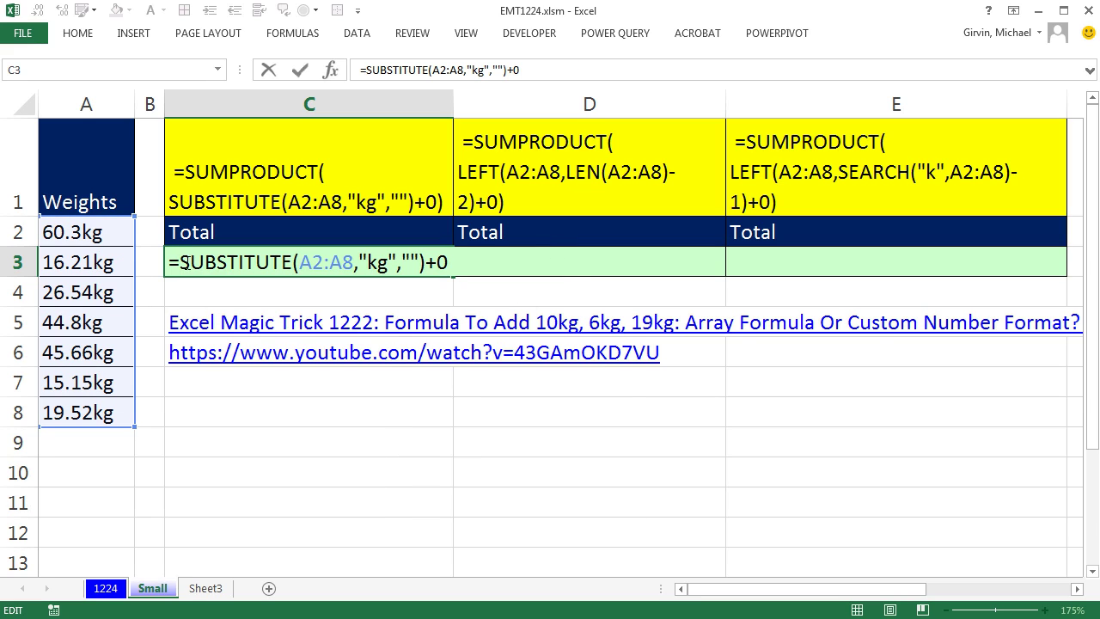
Wrap the formula in SUMPRODUCT and commit it, giving a total of 228.18.
{"action": "type", "text": "sum"}
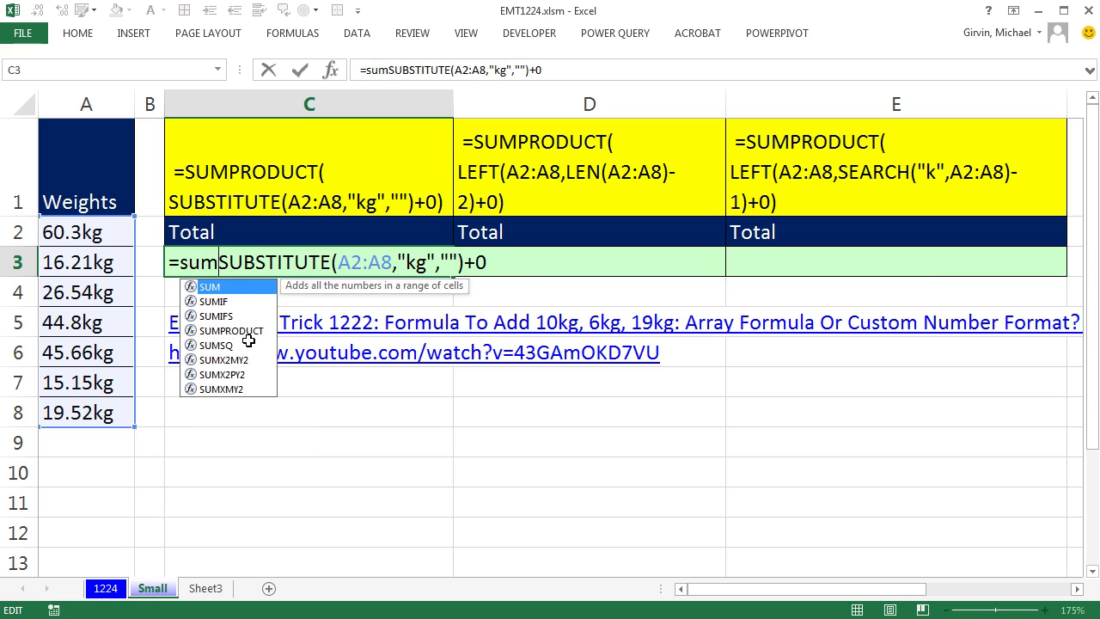
{"action": "type", "text": "p"}
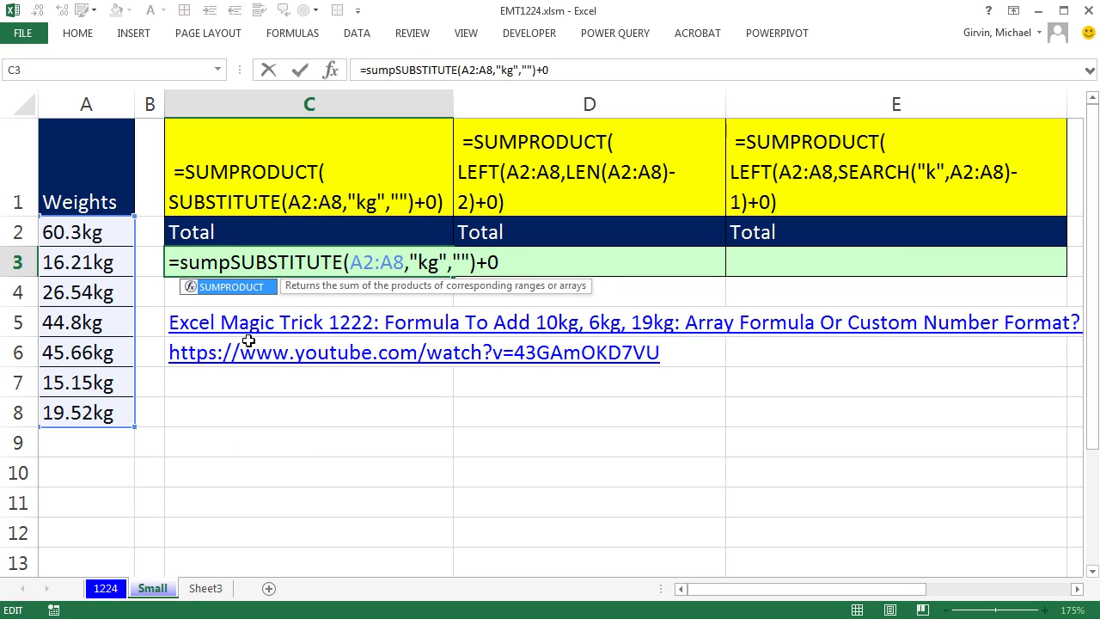
{"action": "key", "text": "Tab"}
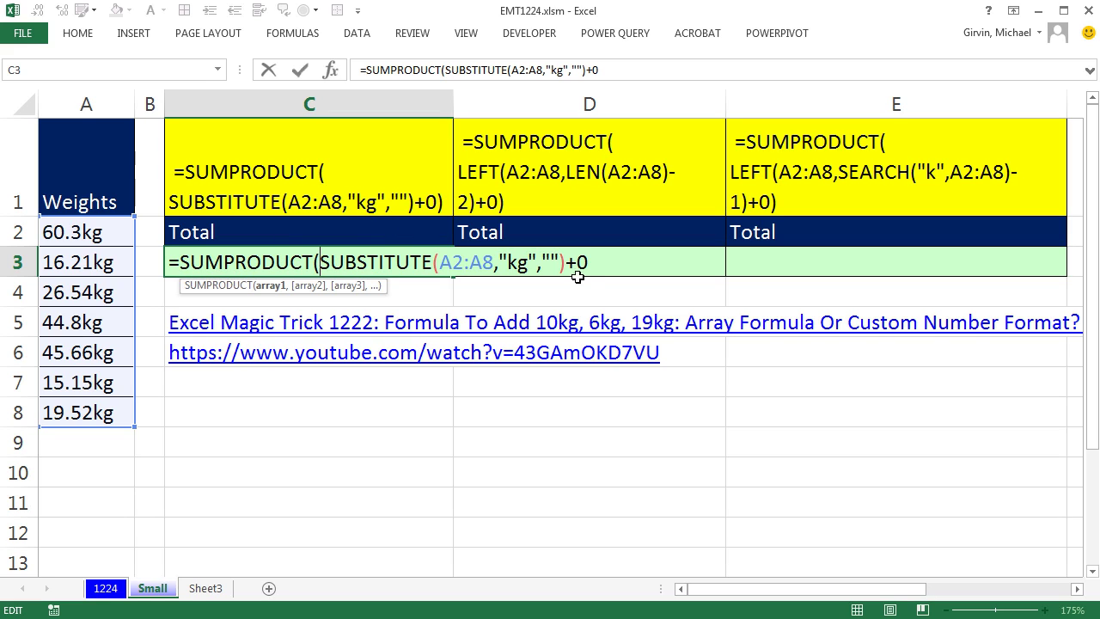
{"action": "key", "text": "End"}
{"action": "type", "text": ")"}
{"action": "key", "text": "ctrl+Return"}
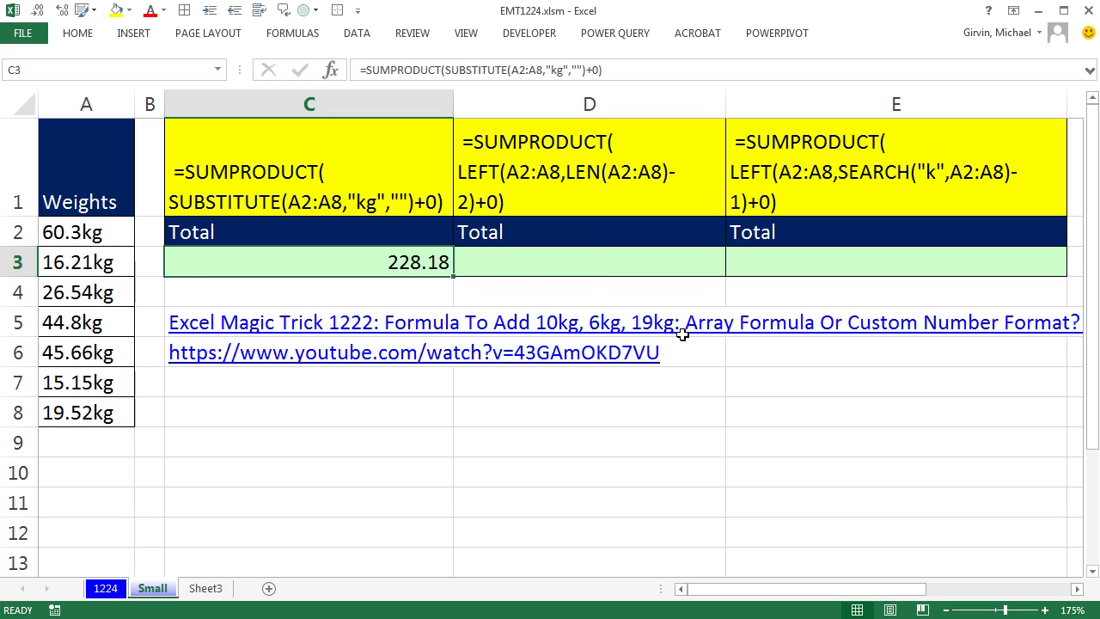
In D3, build LEFT(A2:A8,LEN(A2:A8)-2) and check the LEN-2 character counts.
{"action": "left_click", "coordinate": [582, 261]}
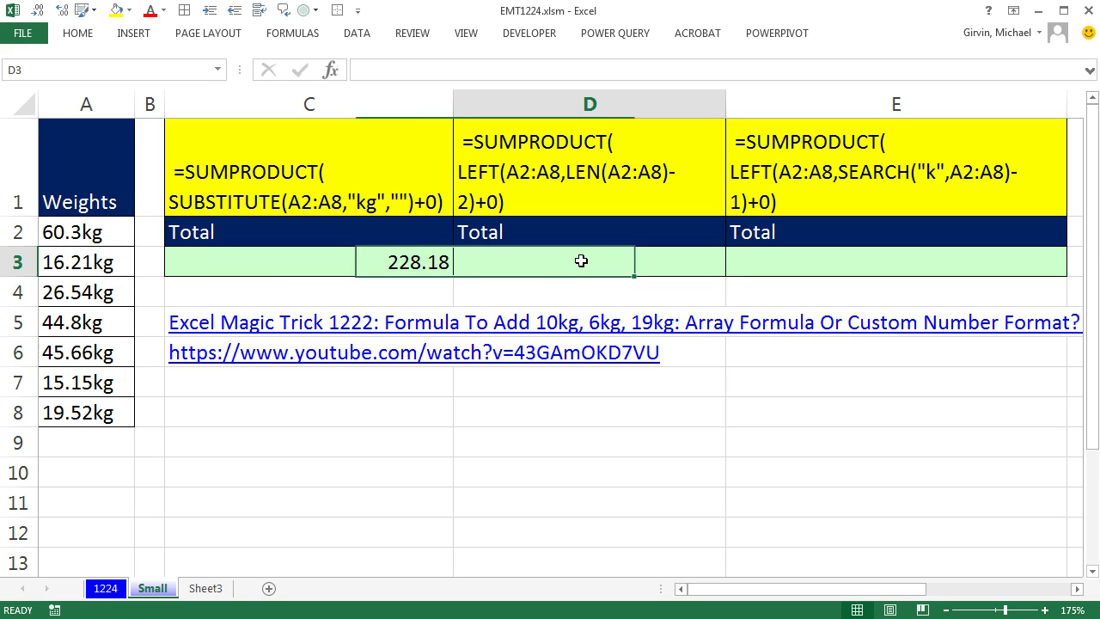
{"action": "type", "text": "=left"}
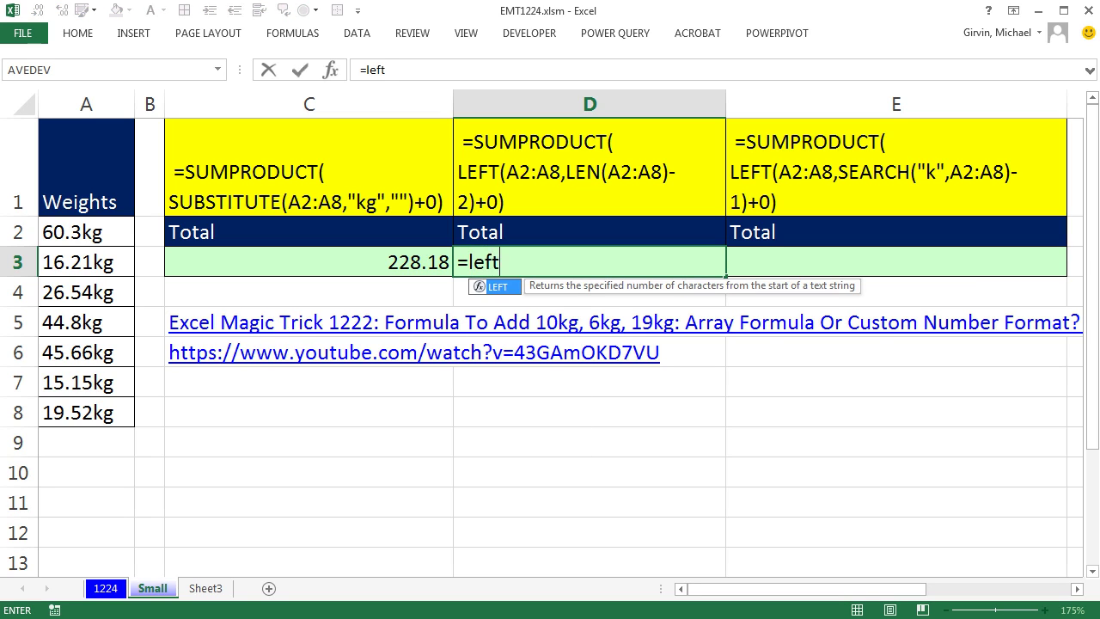
{"action": "key", "text": "Tab"}
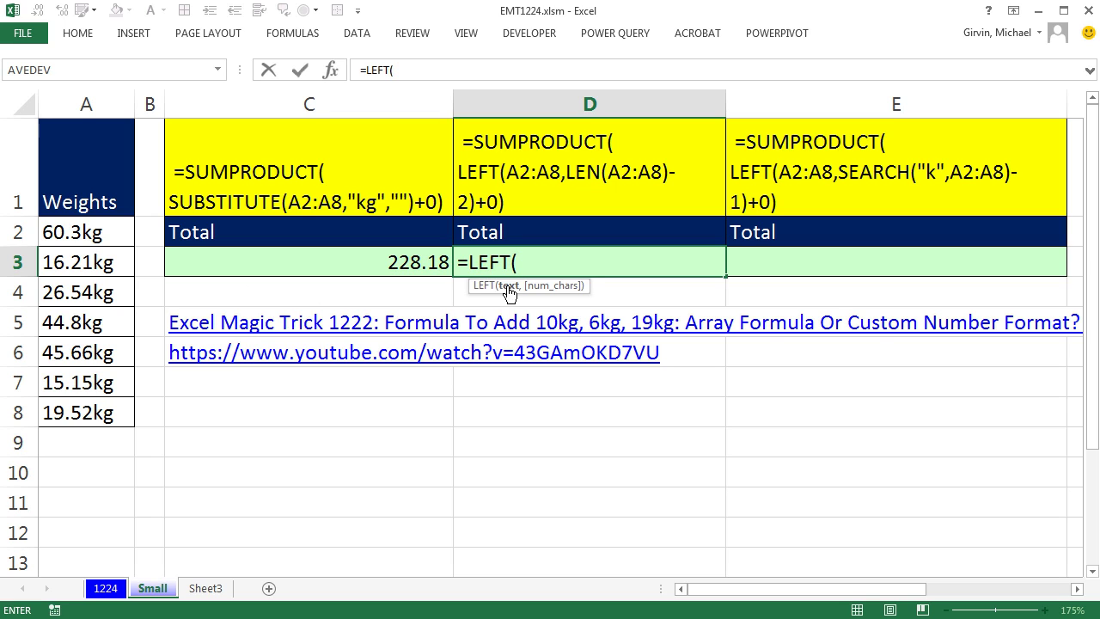
{"action": "left_click_drag", "start_coordinate": [78, 232], "coordinate": [82, 414]}
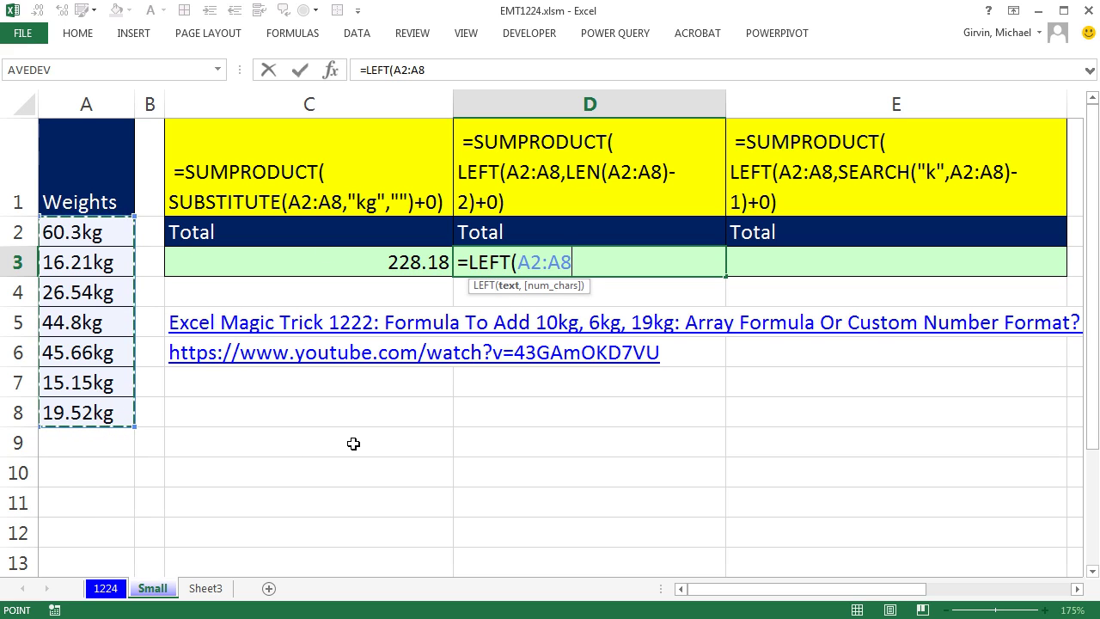
{"action": "type", "text": ","}
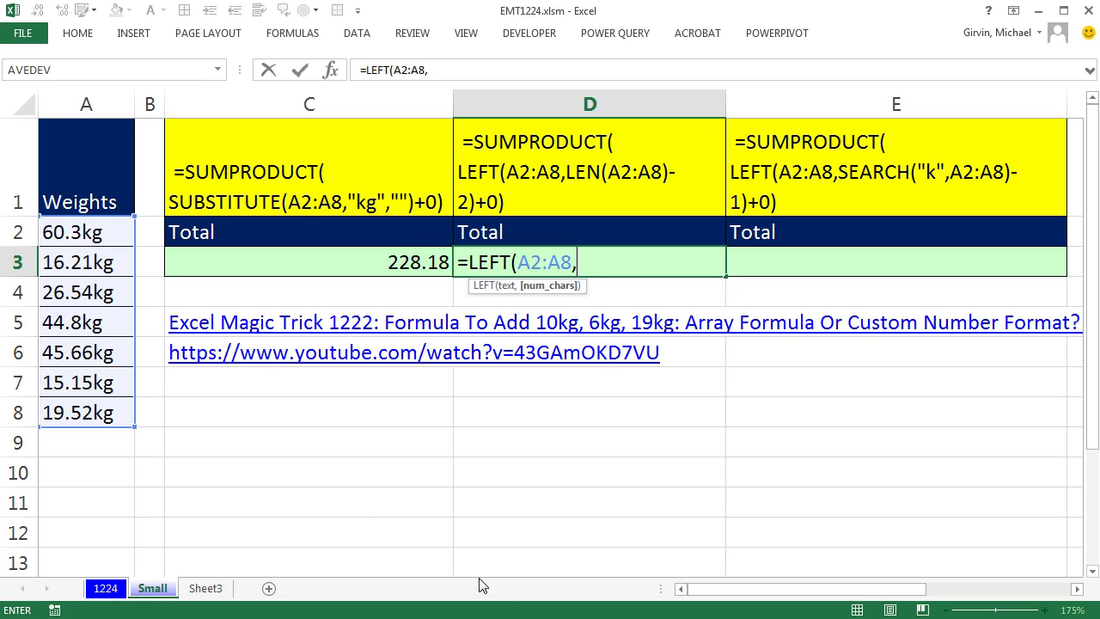
{"action": "type", "text": "len("}
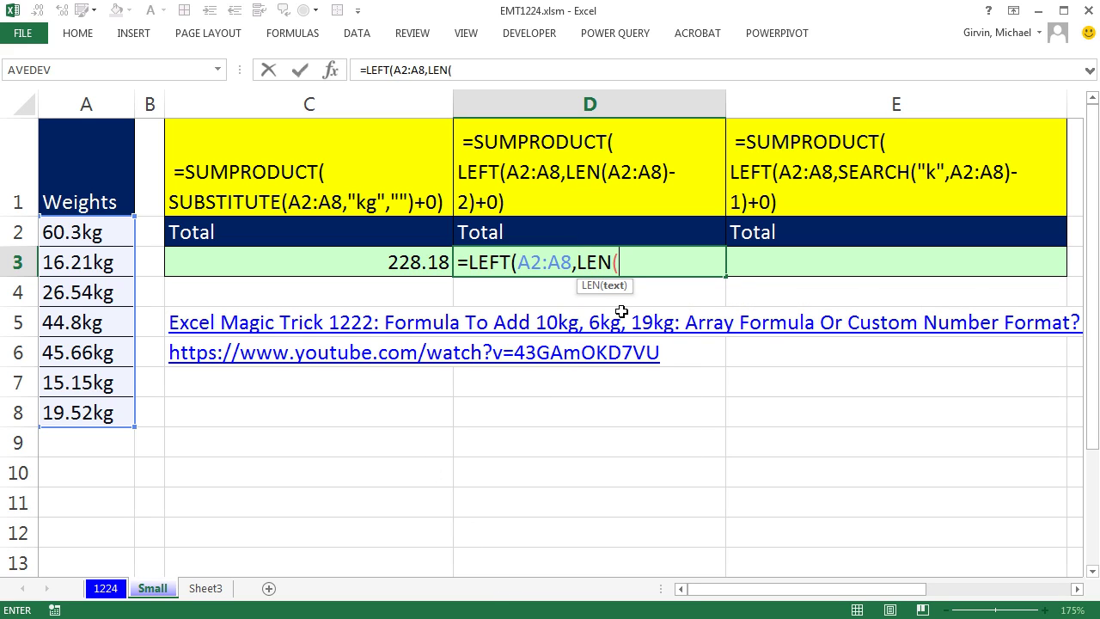
{"action": "left_click_drag", "start_coordinate": [115, 232], "coordinate": [93, 407]}
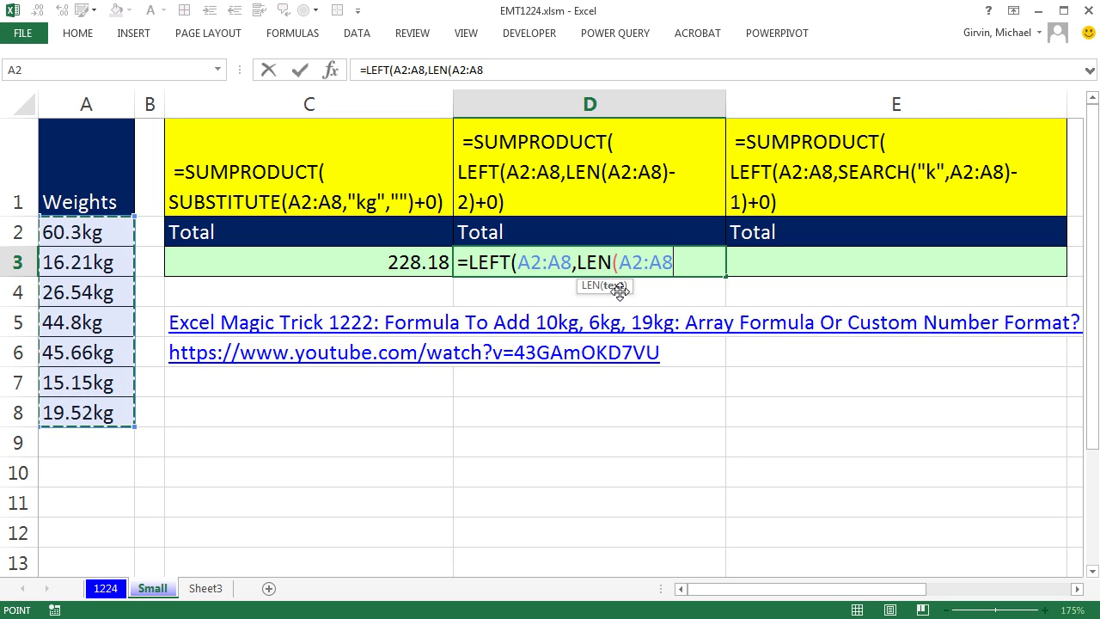
{"action": "type", "text": ")"}
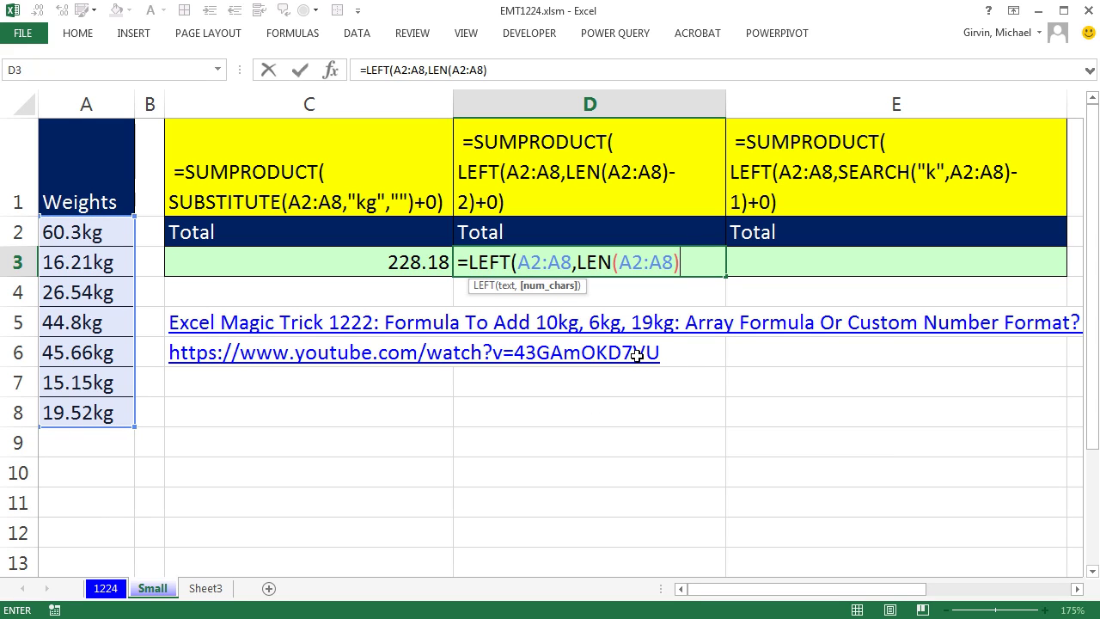
{"action": "type", "text": "-2"}
{"action": "left_click", "coordinate": [548, 286]}
{"action": "key", "text": "F9"}
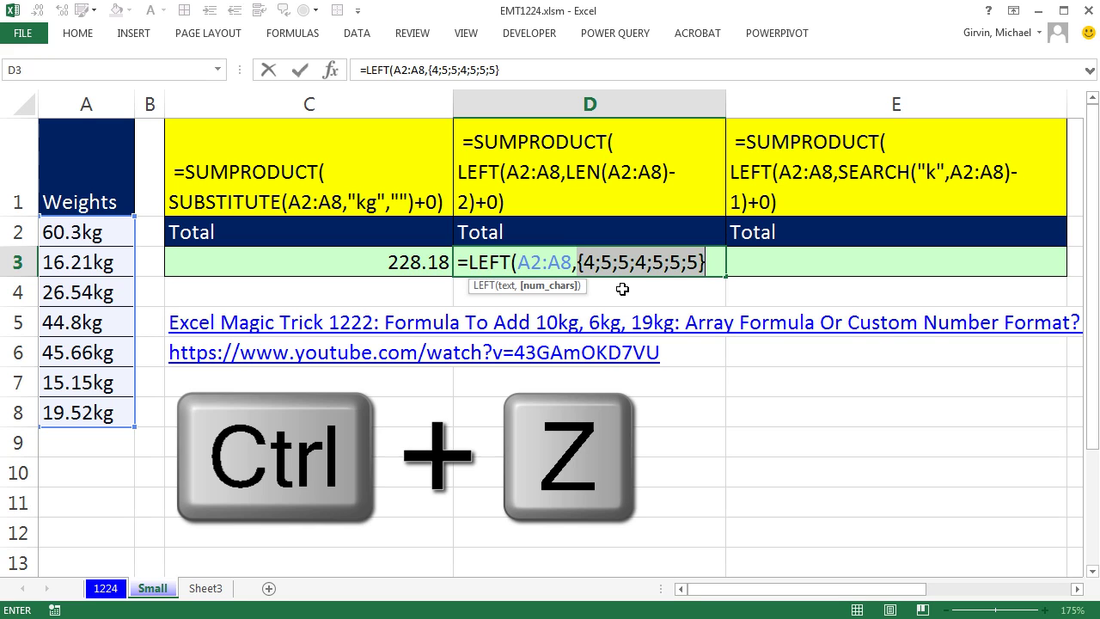
{"action": "key", "text": "ctrl+z"}
Close the LEFT function and preview the extracted number text.
{"action": "left_click", "coordinate": [702, 267]}
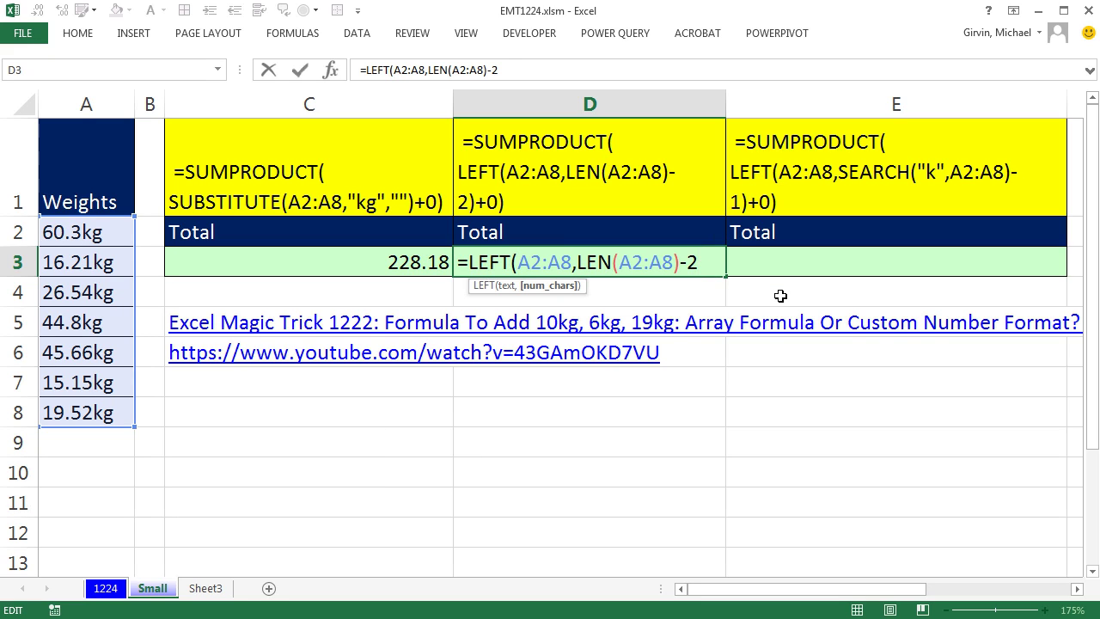
{"action": "type", "text": ")"}
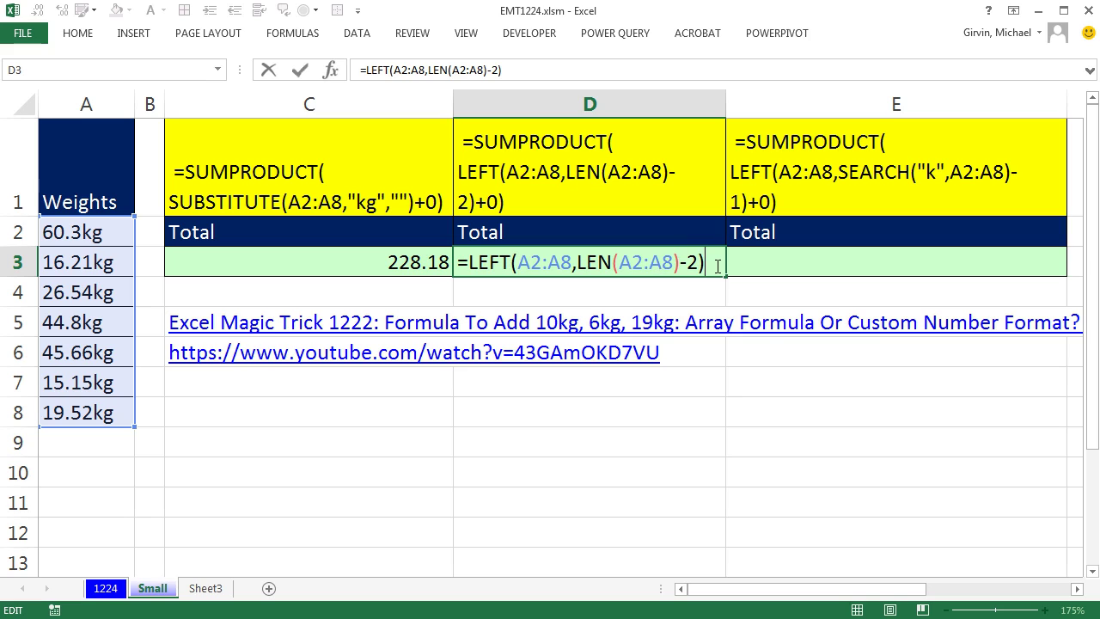
{"action": "left_click_drag", "start_coordinate": [718, 266], "coordinate": [369, 241]}
{"action": "key", "text": "F9"}
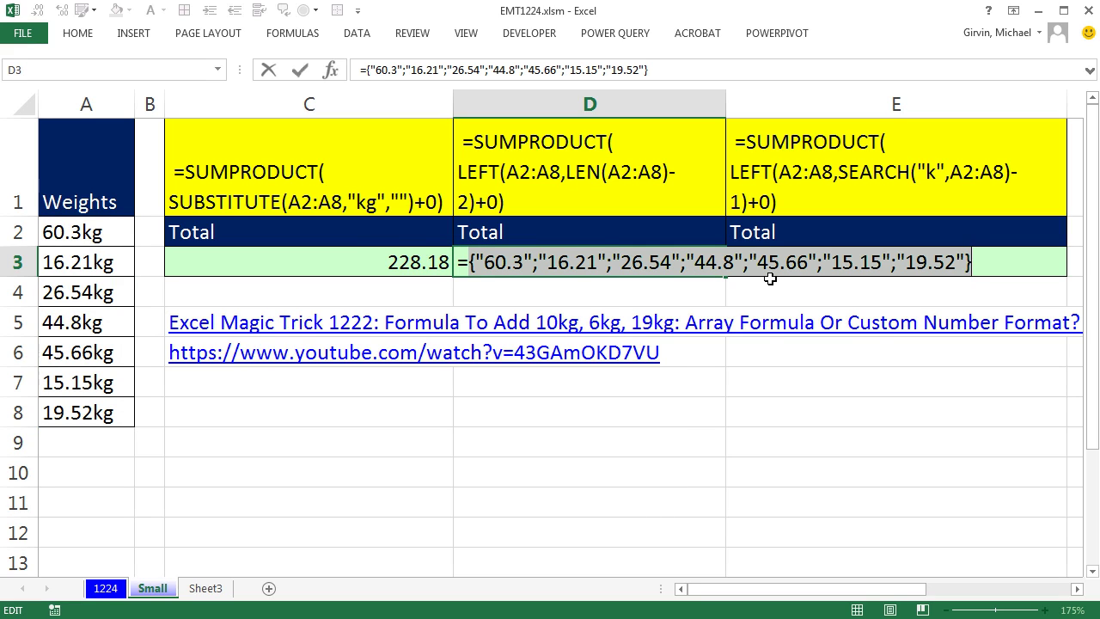
{"action": "key", "text": "ctrl+z"}
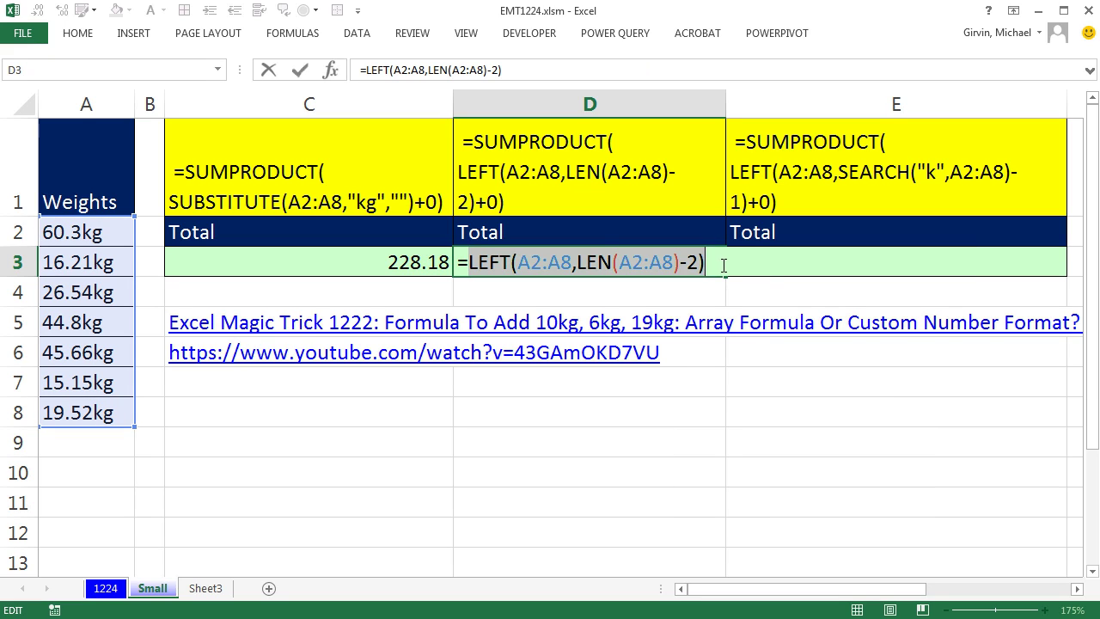
Add +0 and wrap in SUMPRODUCT, committing D3's total of 228.18.
{"action": "type", "text": "+0"}
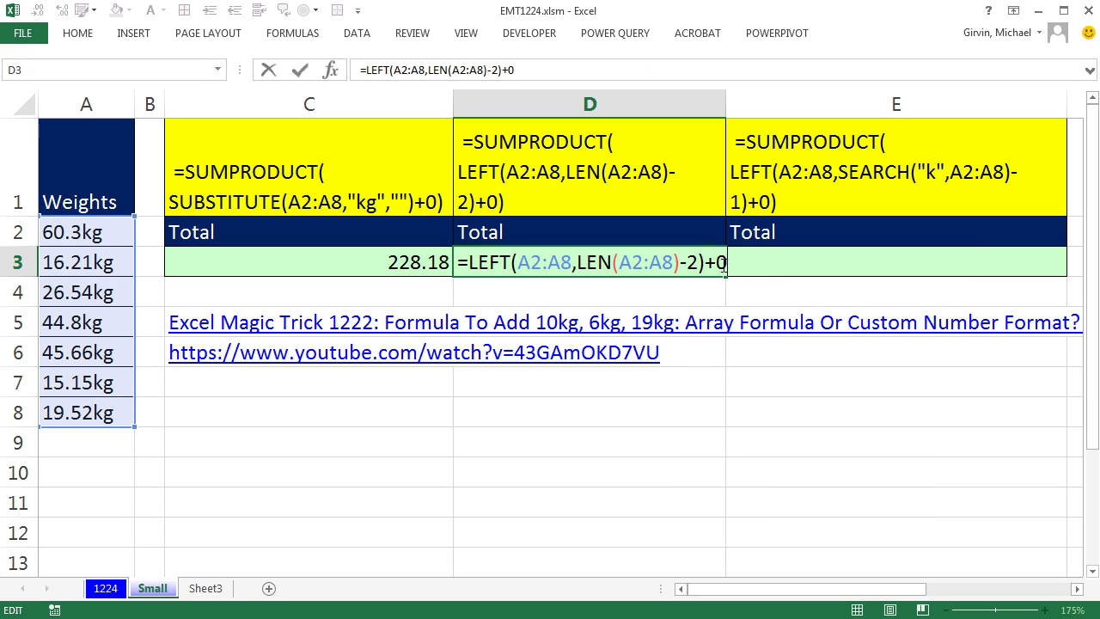
{"action": "left_click_drag", "start_coordinate": [735, 262], "coordinate": [608, 266]}
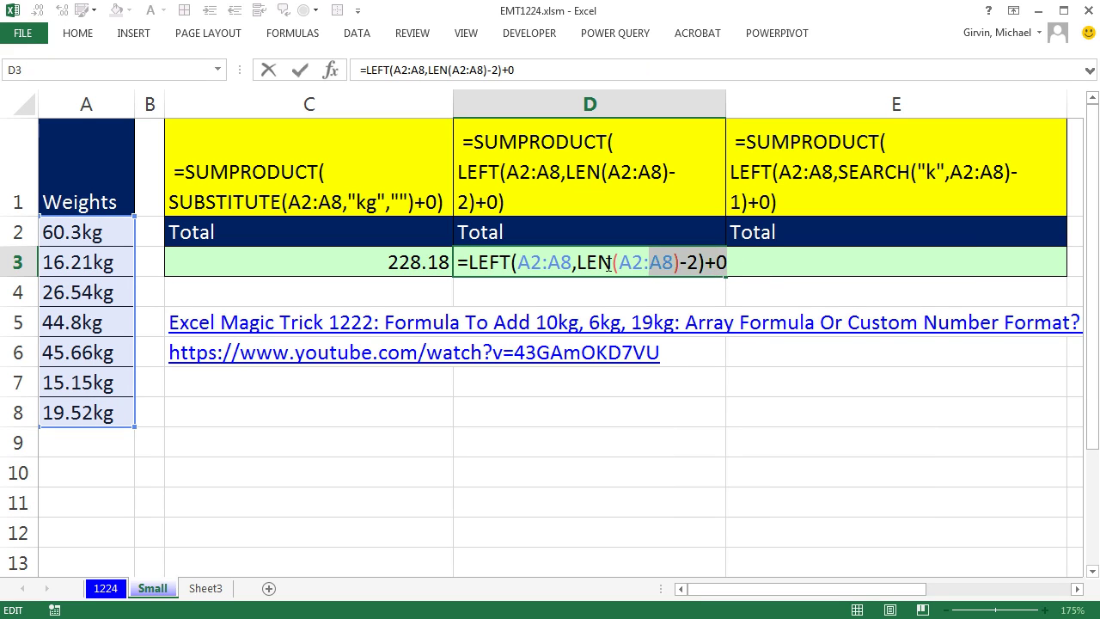
{"action": "left_click", "coordinate": [471, 262]}
{"action": "type", "text": "sum"}
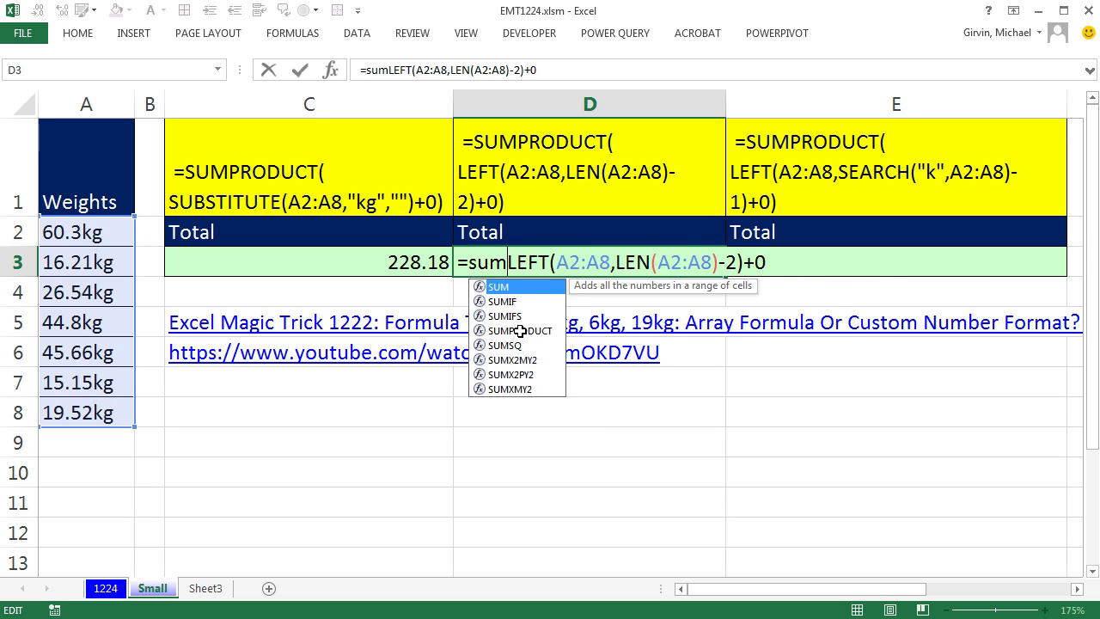
{"action": "double_click", "coordinate": [521, 330]}
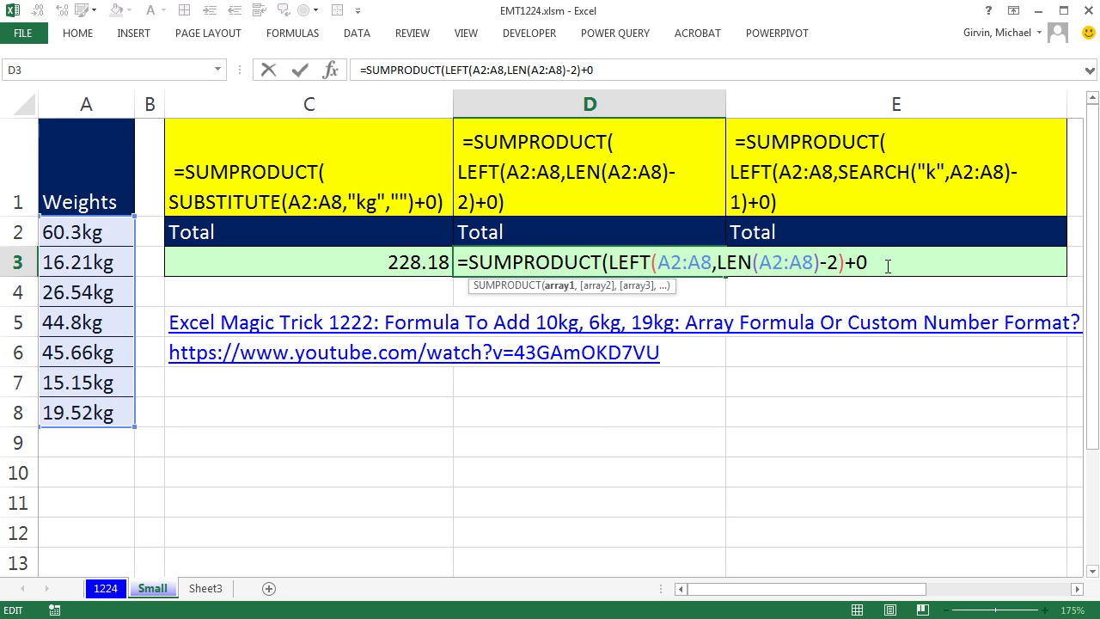
{"action": "key", "text": "ctrl+Return"}
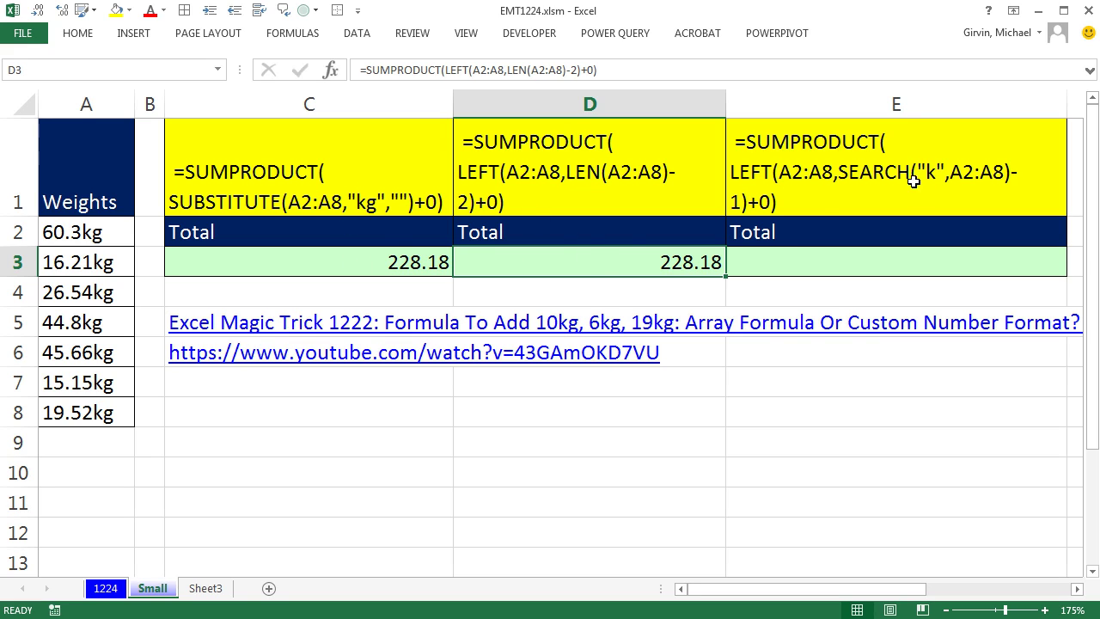
Copy D3's formula text into E3.
{"action": "double_click", "coordinate": [671, 262]}
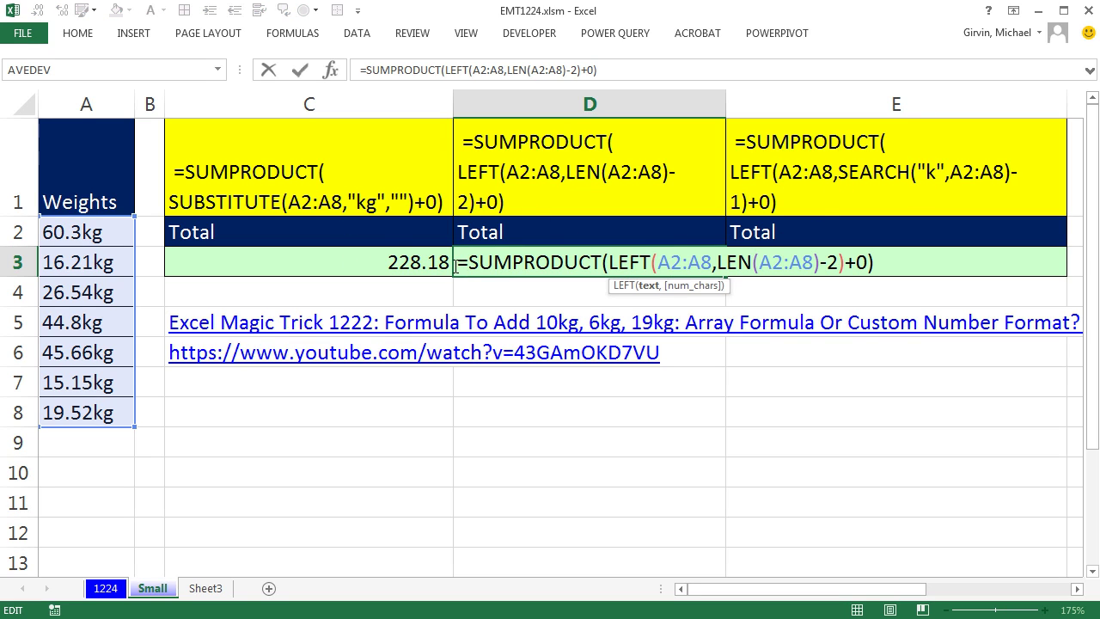
{"action": "left_click_drag", "start_coordinate": [455, 263], "coordinate": [875, 262]}
{"action": "key", "text": "ctrl+c"}
{"action": "key", "text": "Escape"}
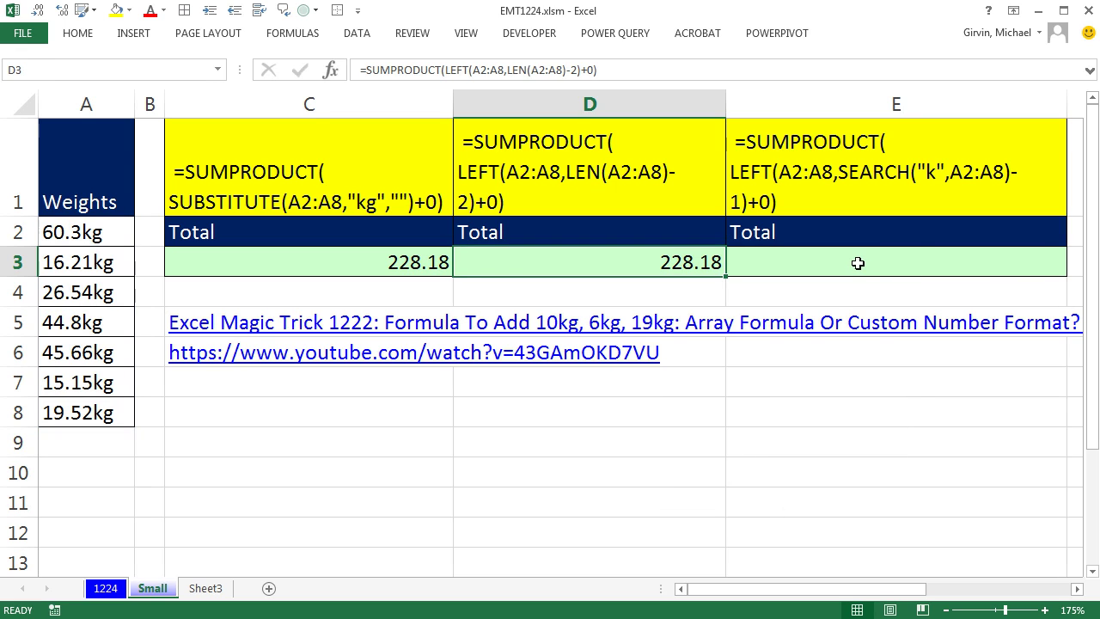
{"action": "left_click", "coordinate": [868, 266]}
{"action": "key", "text": "F2"}
{"action": "key", "text": "ctrl+v"}
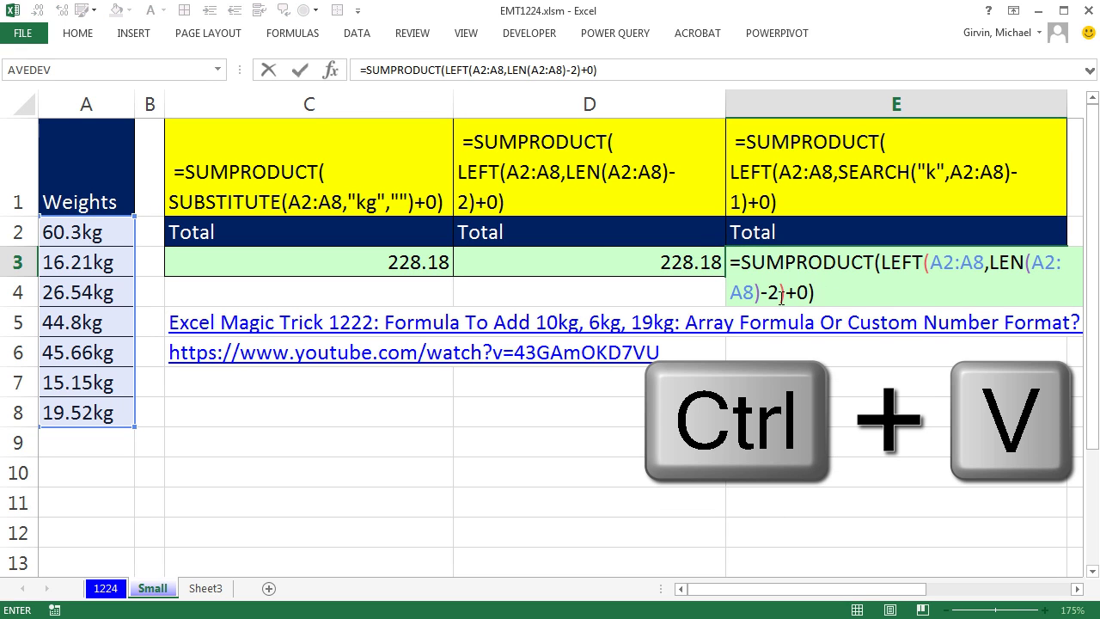
Replace LEN(A2:A8)-2 in E3 with SEARCH("k",A2:A8)-1.
{"action": "left_click", "coordinate": [777, 294]}
{"action": "left_click_drag", "start_coordinate": [988, 258], "coordinate": [779, 293]}
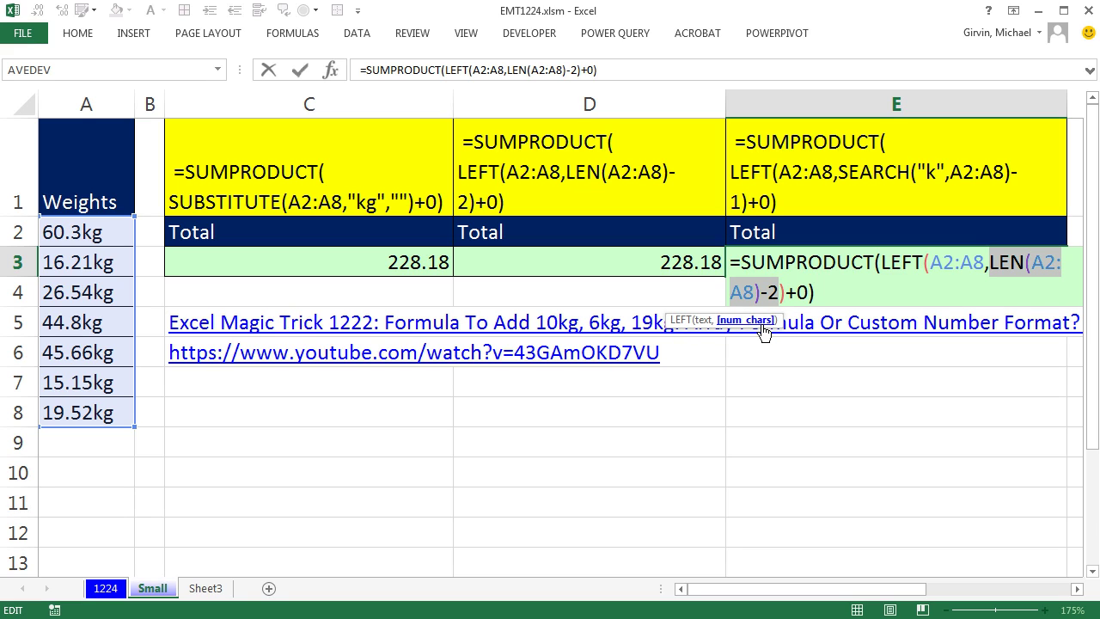
{"action": "type", "text": "se"}
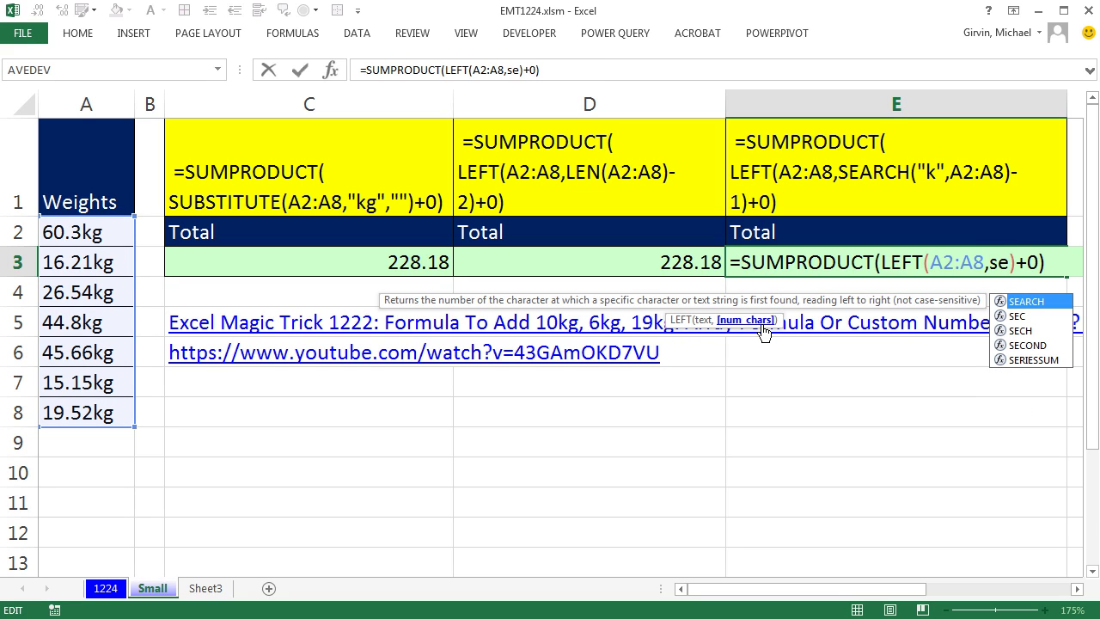
{"action": "key", "text": "Tab"}
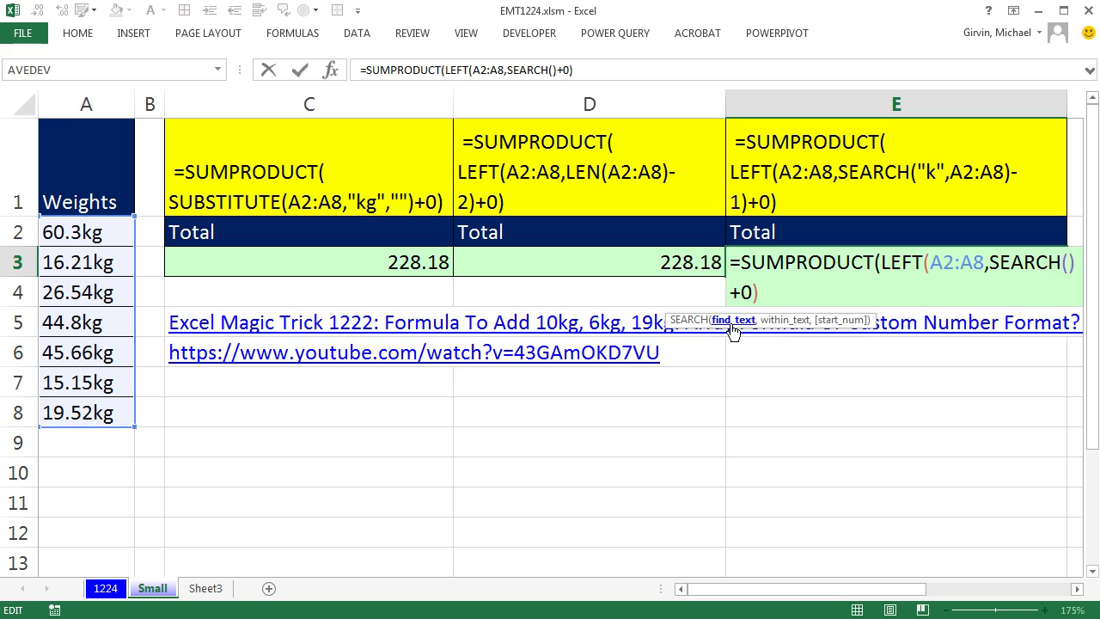
{"action": "type", "text": "\""}
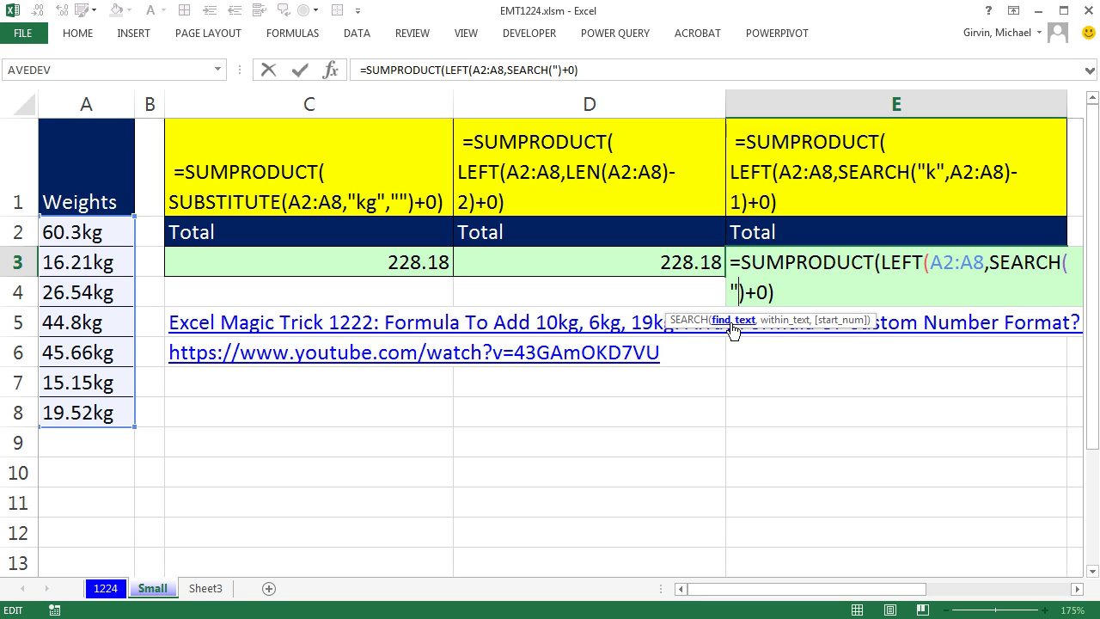
{"action": "type", "text": "k\""}
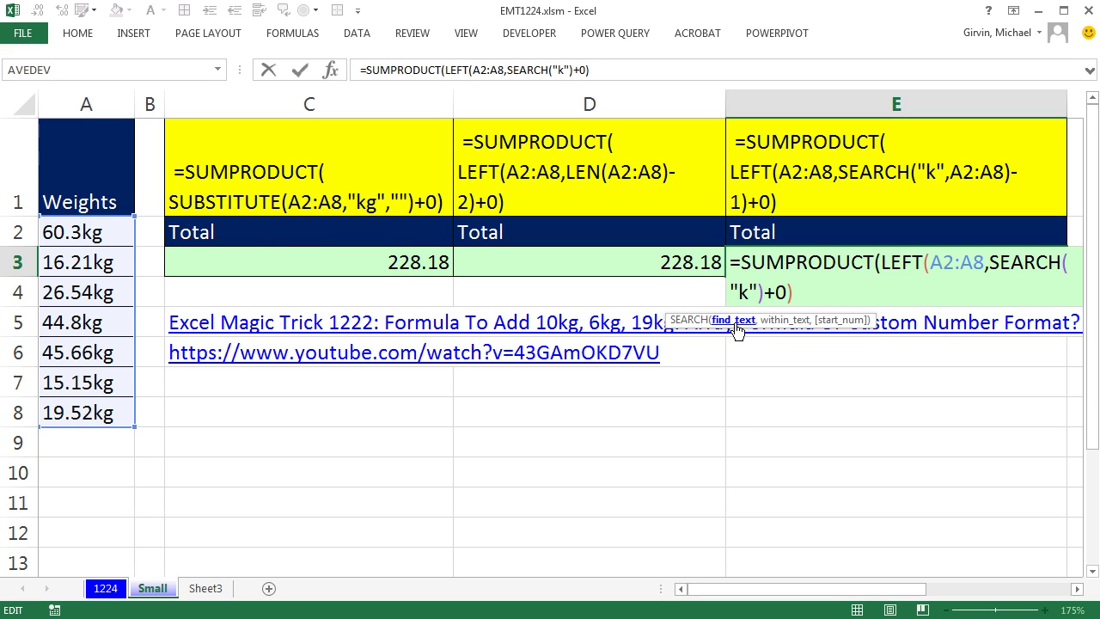
{"action": "type", "text": ","}
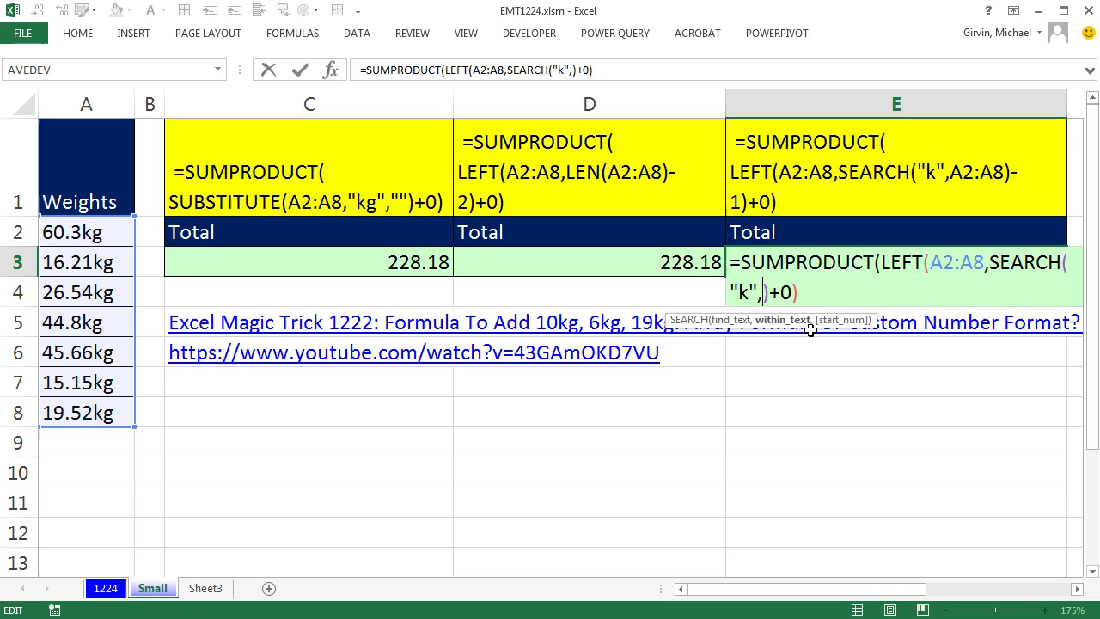
{"action": "left_click_drag", "start_coordinate": [62, 237], "coordinate": [106, 414]}
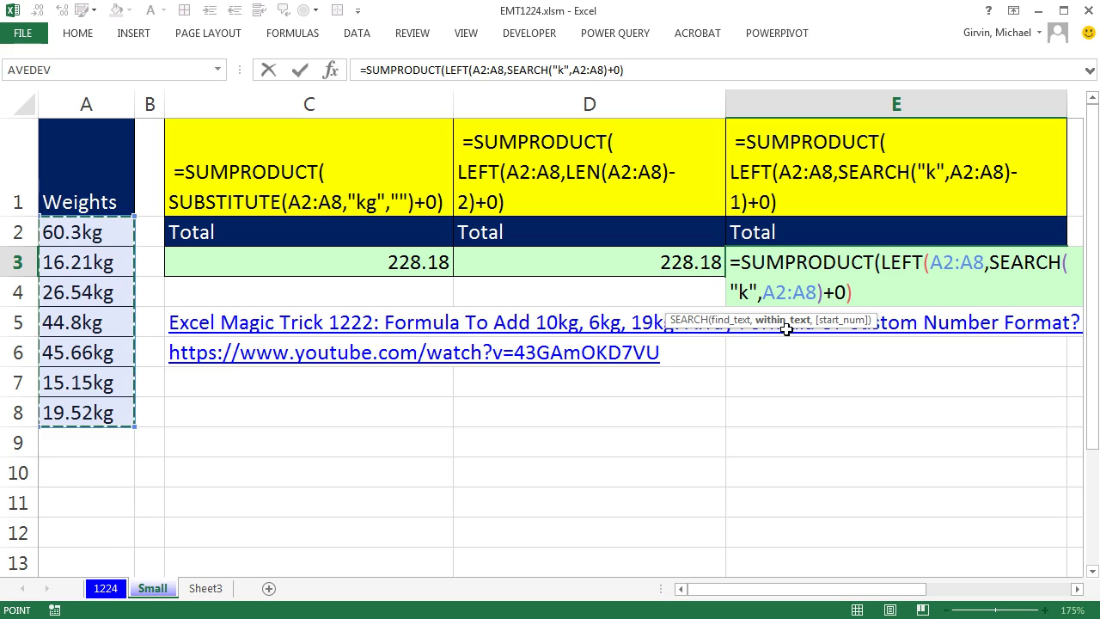
{"action": "type", "text": ")"}
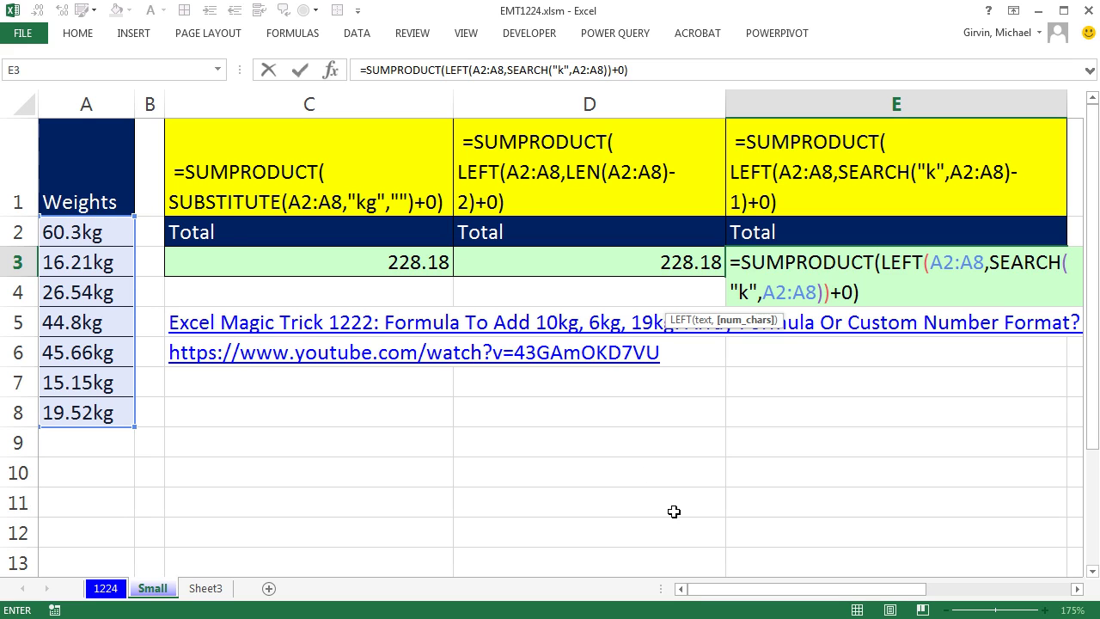
{"action": "type", "text": "-1"}
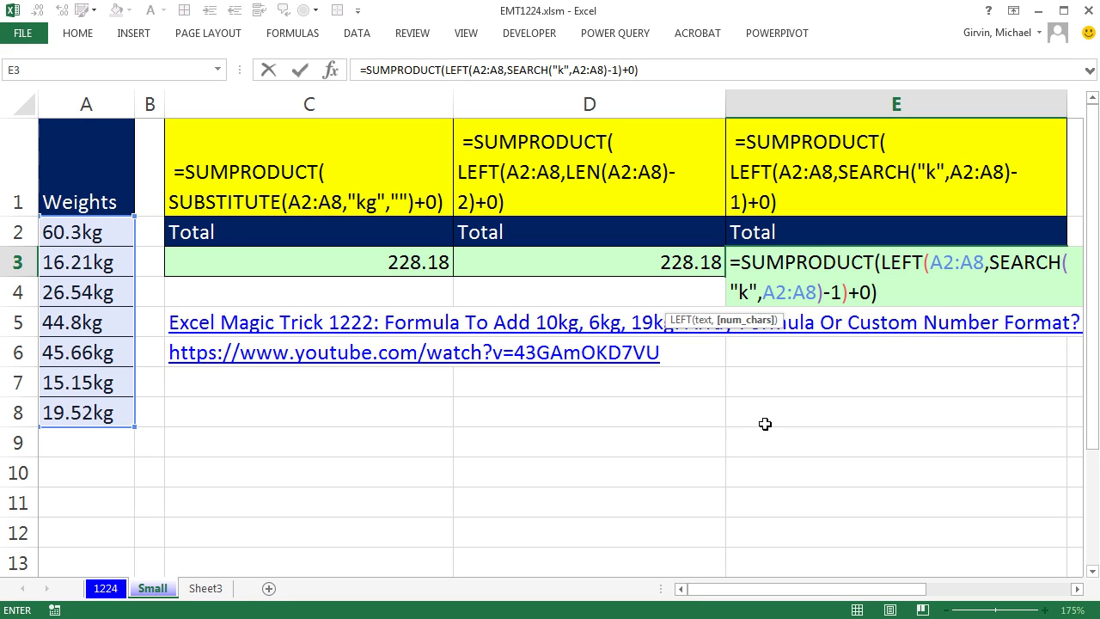
Check the LEFT, SEARCH and SUMPRODUCT argument tooltips, then commit E3.
{"action": "left_click", "coordinate": [946, 262]}
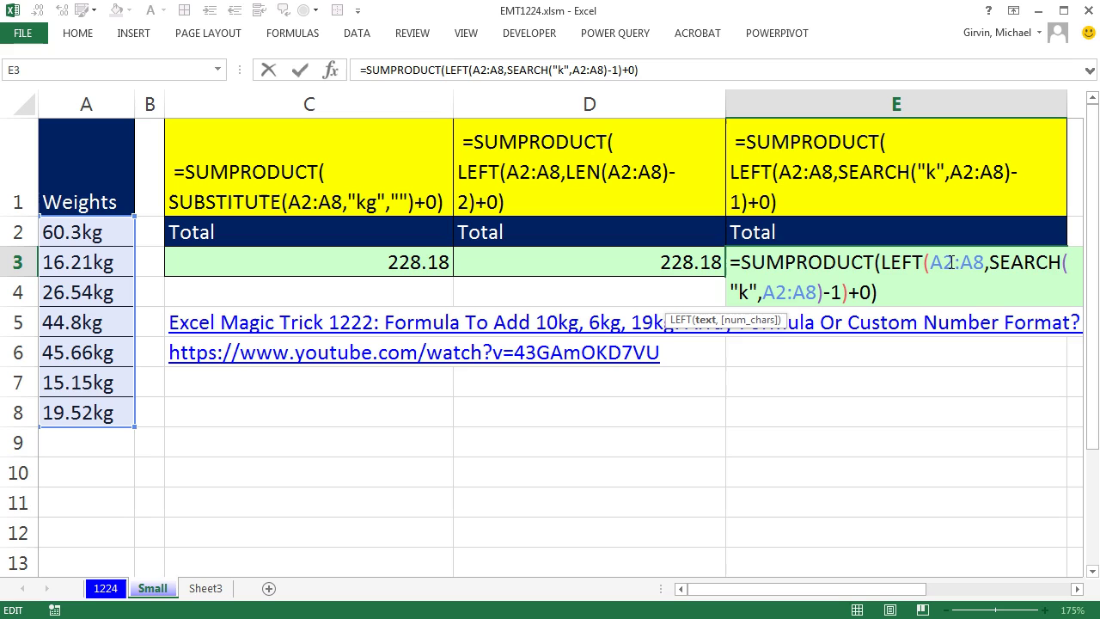
{"action": "left_click", "coordinate": [778, 293]}
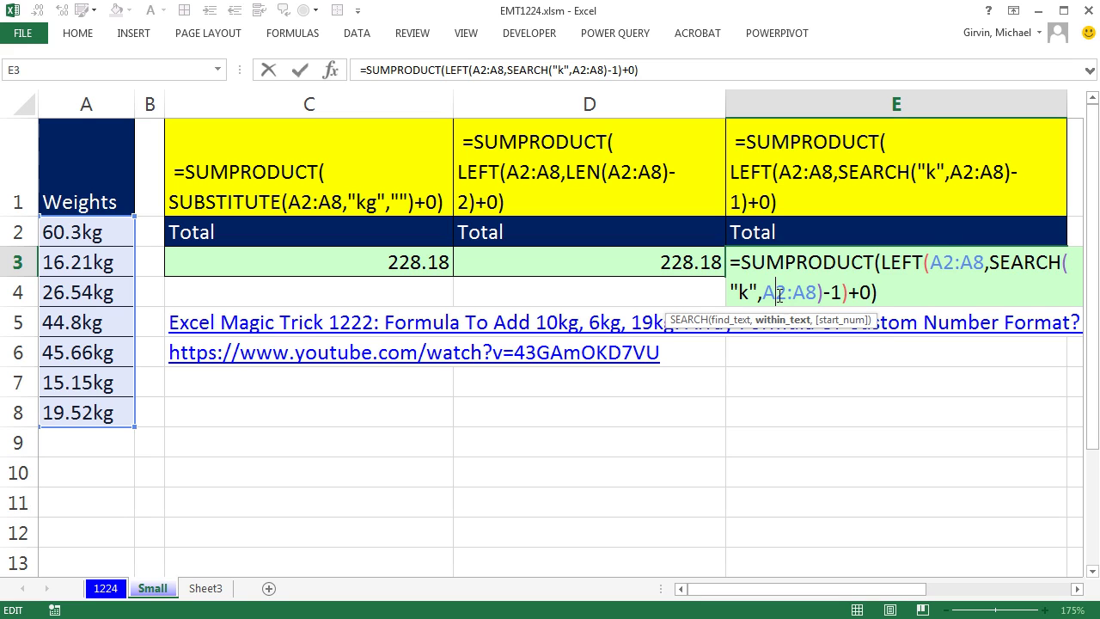
{"action": "left_click", "coordinate": [823, 291]}
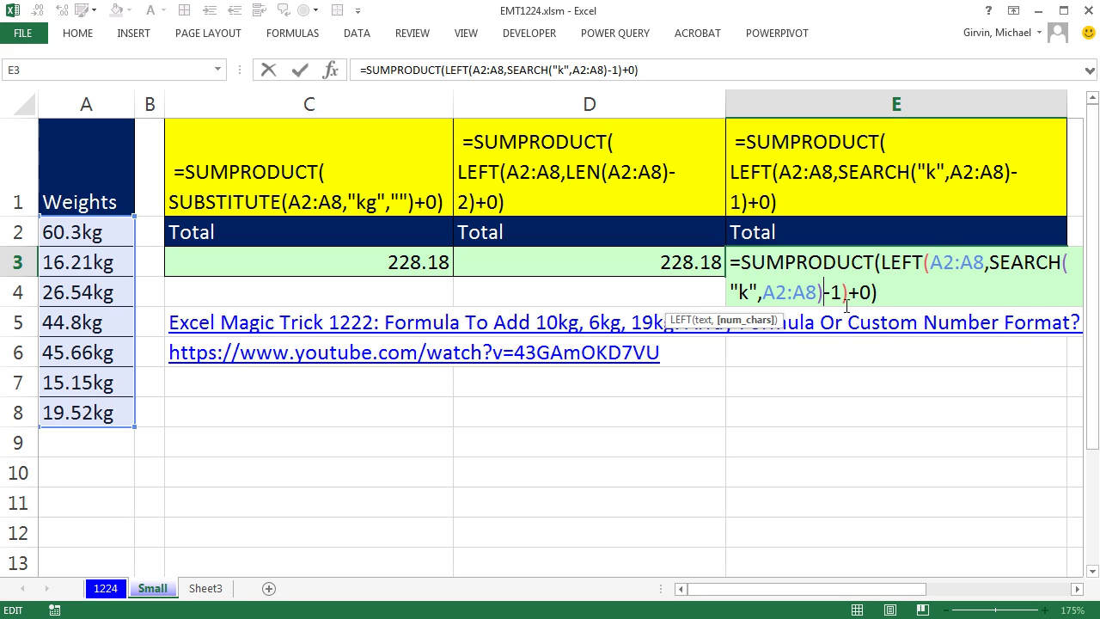
{"action": "left_click", "coordinate": [859, 294]}
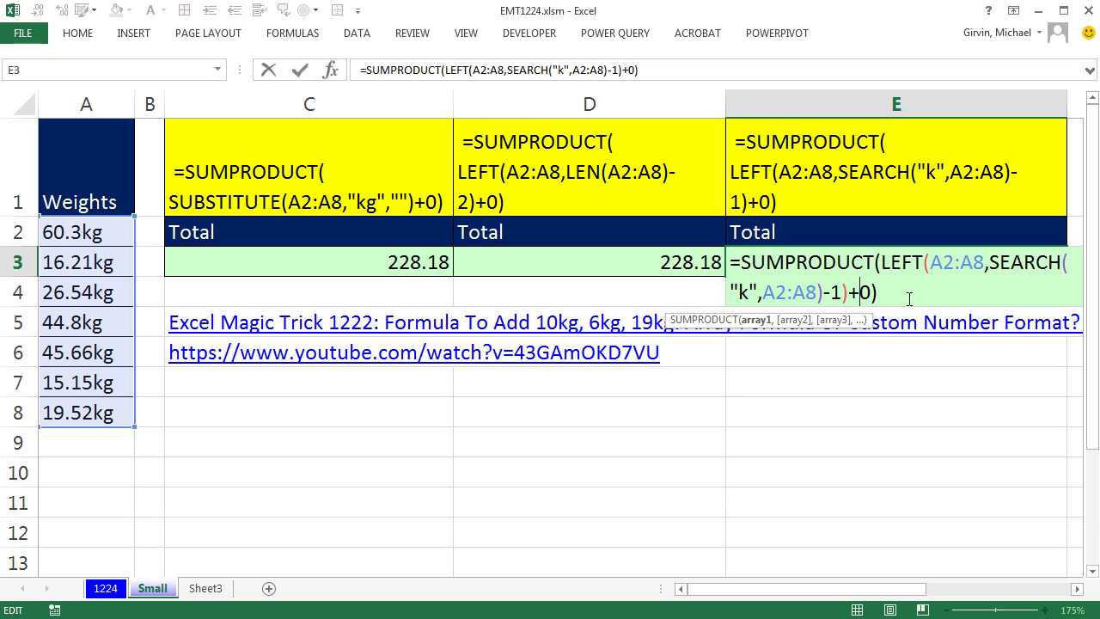
{"action": "key", "text": "ctrl+Return"}
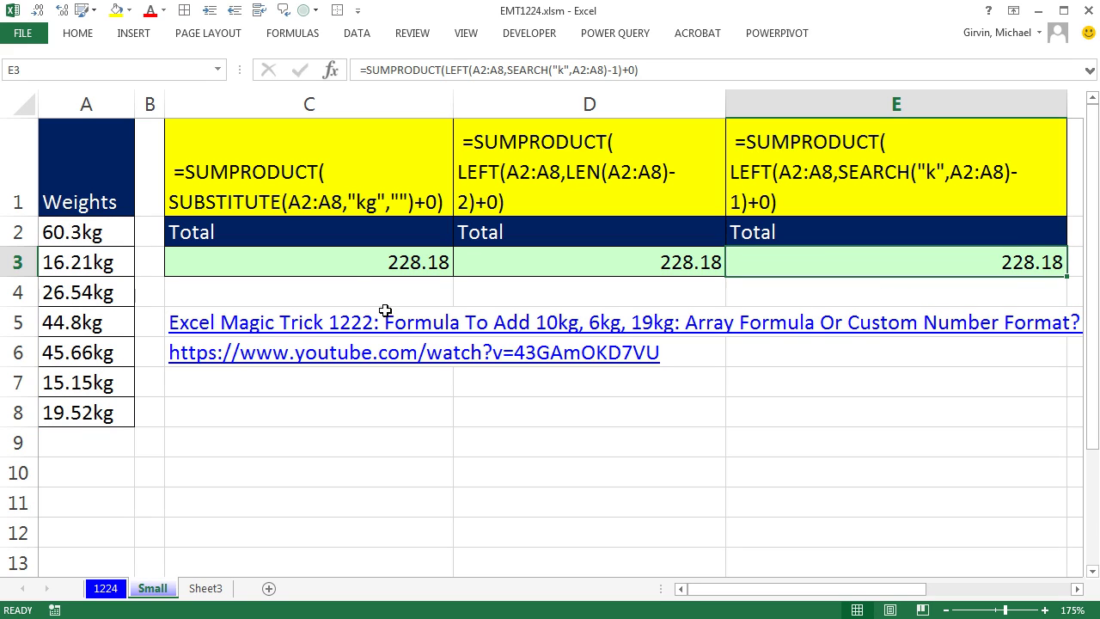
{"action": "left_click", "coordinate": [359, 272]}
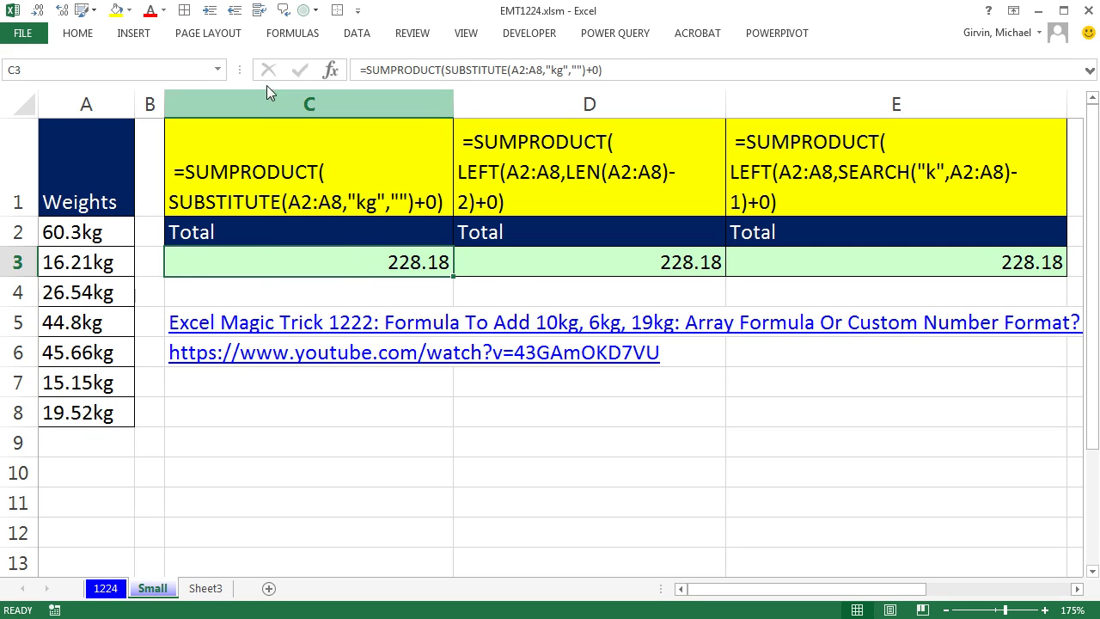
{"action": "left_click", "coordinate": [308, 36]}
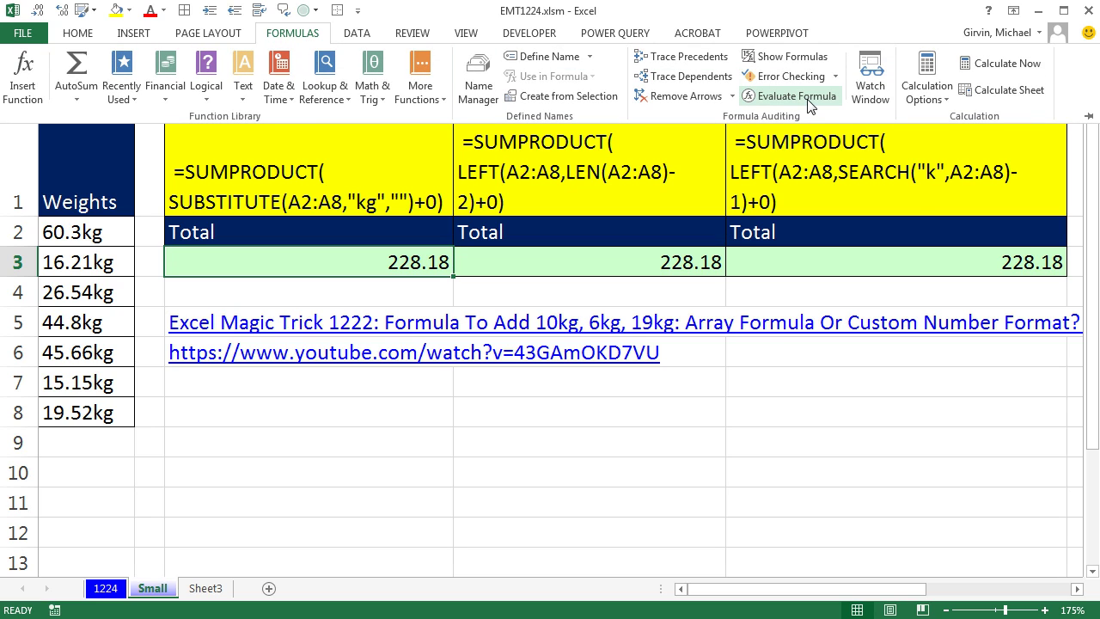
{"action": "key", "text": "Escape"}
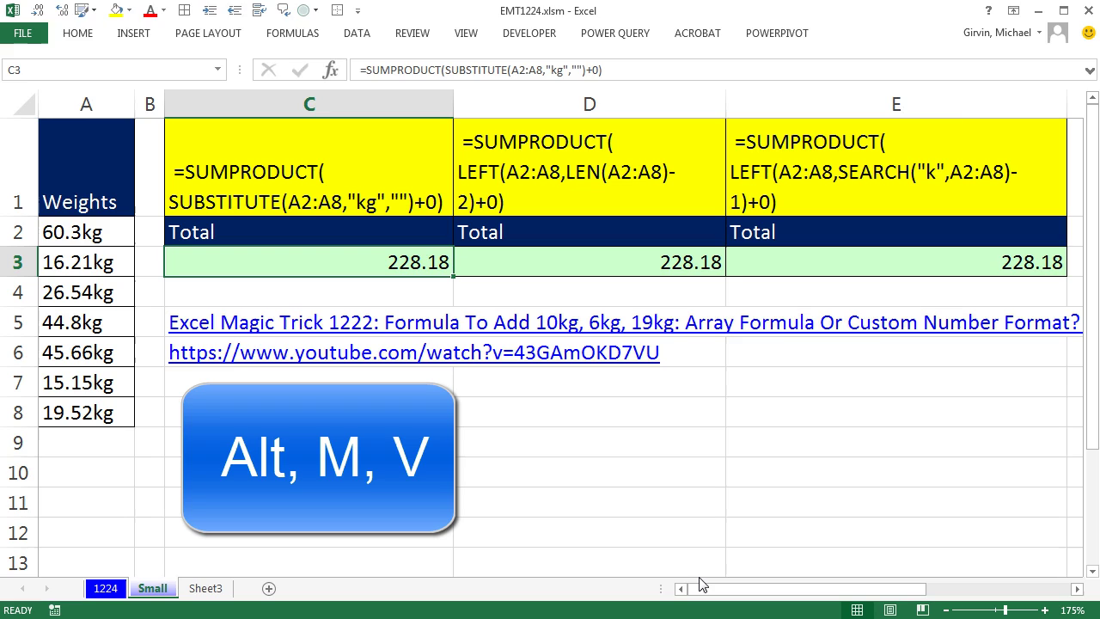
{"action": "key", "text": "alt+m"}
{"action": "key", "text": "v"}
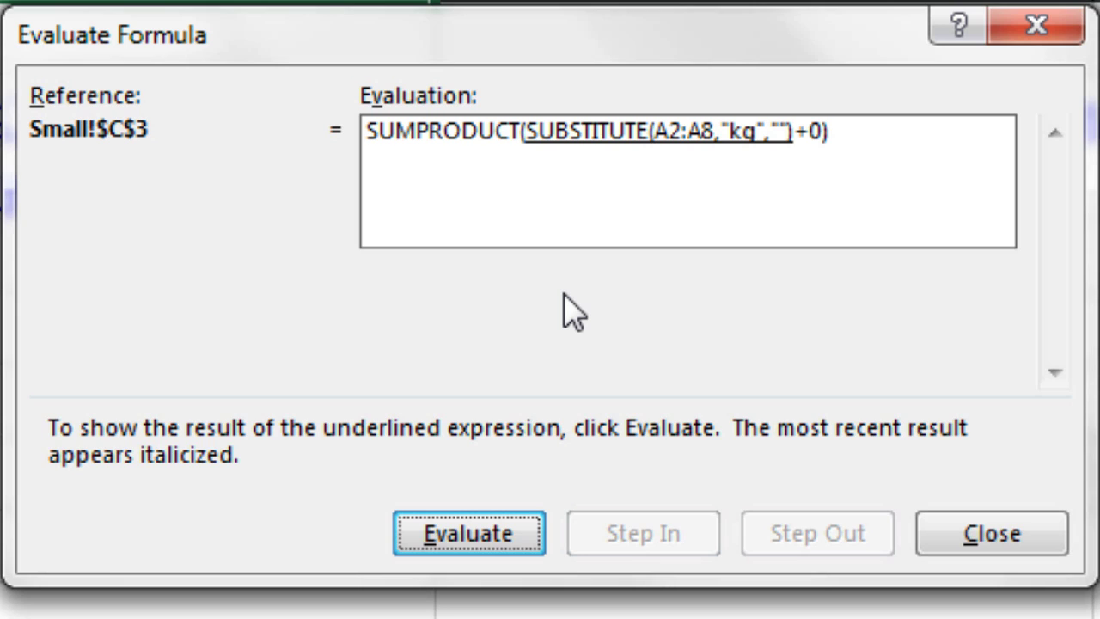
{"action": "key", "text": "Return"}
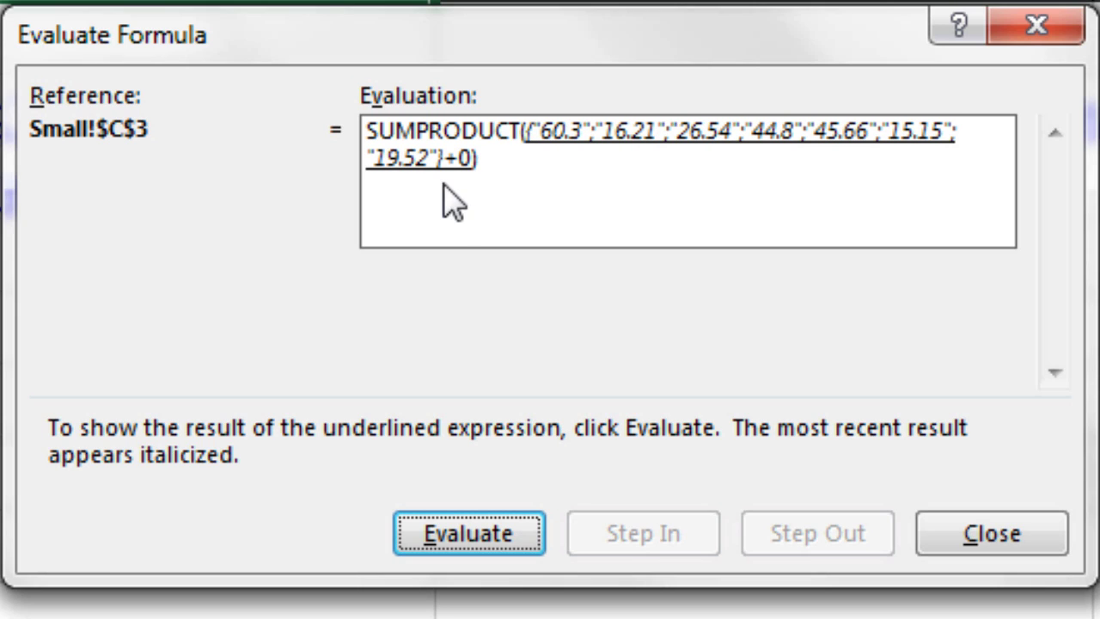
{"action": "key", "text": "Return"}
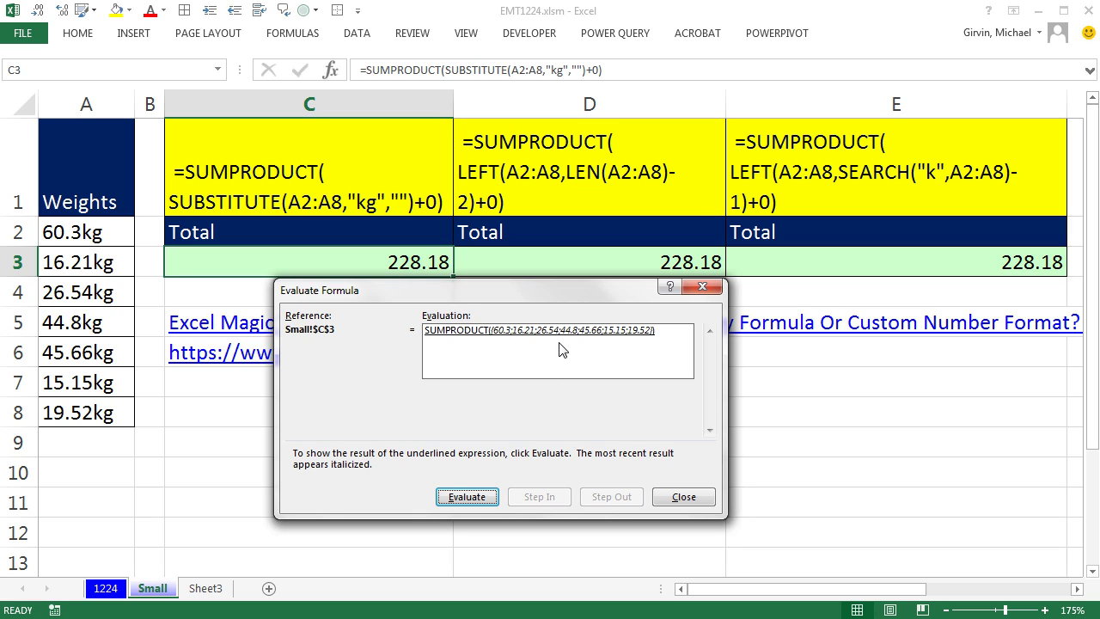
{"action": "key", "text": "Escape"}
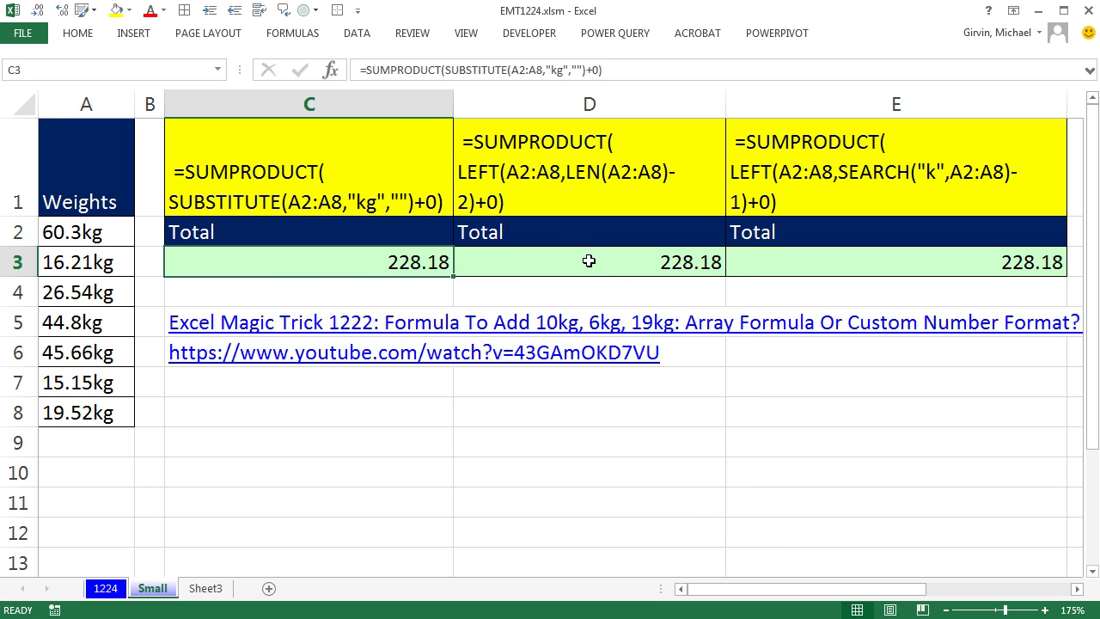
{"action": "left_click", "coordinate": [590, 262]}
{"action": "key", "text": "alt+m"}
{"action": "key", "text": "v"}
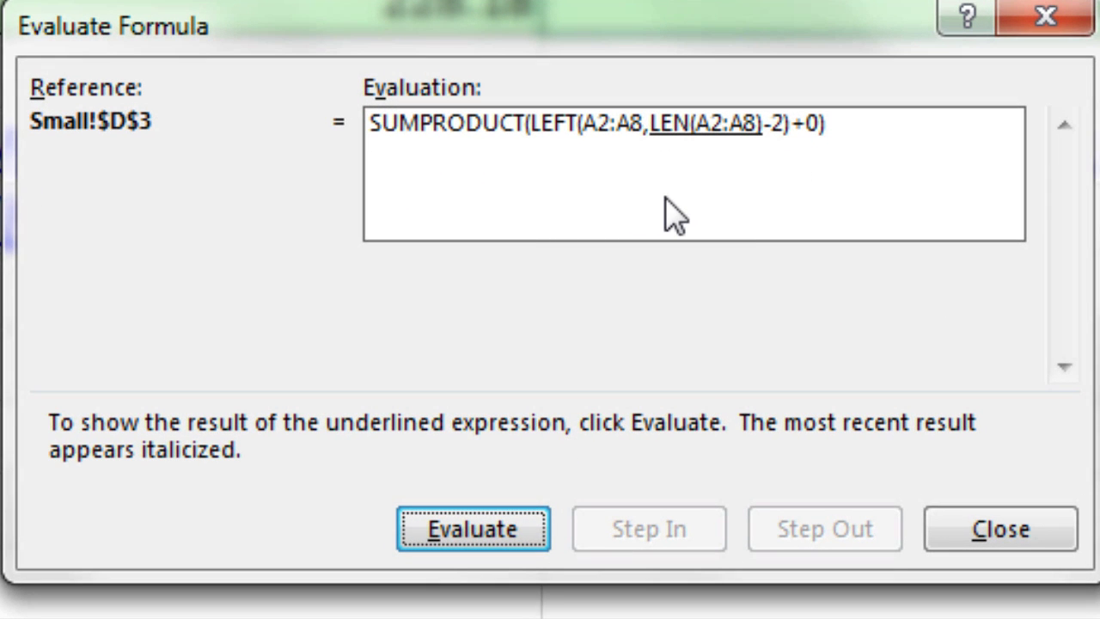
{"action": "key", "text": "Return"}
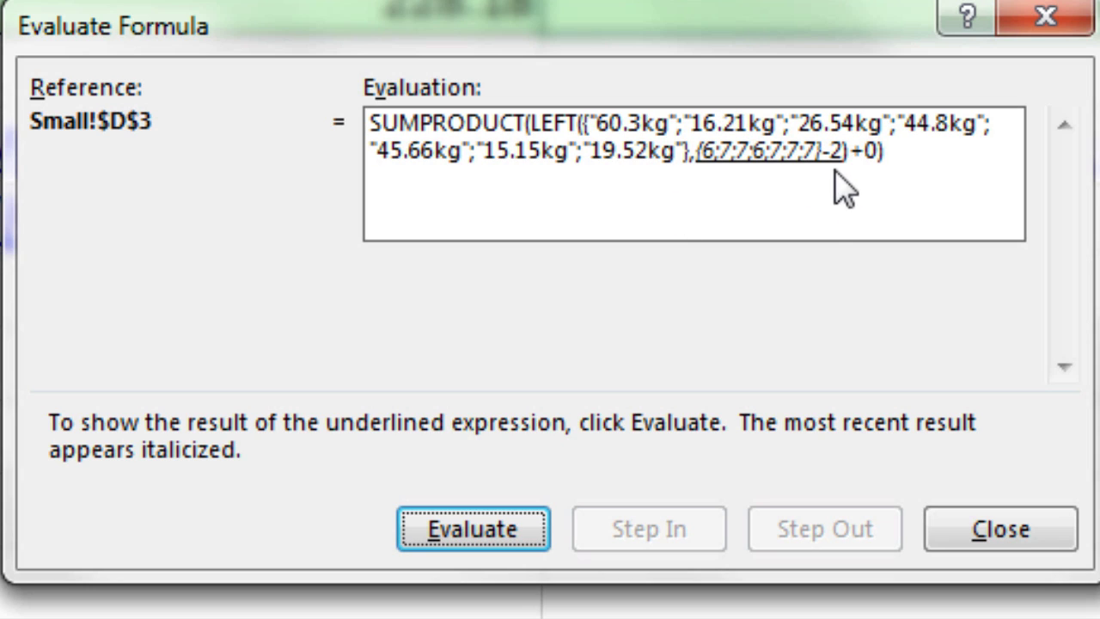
{"action": "key", "text": "Return"}
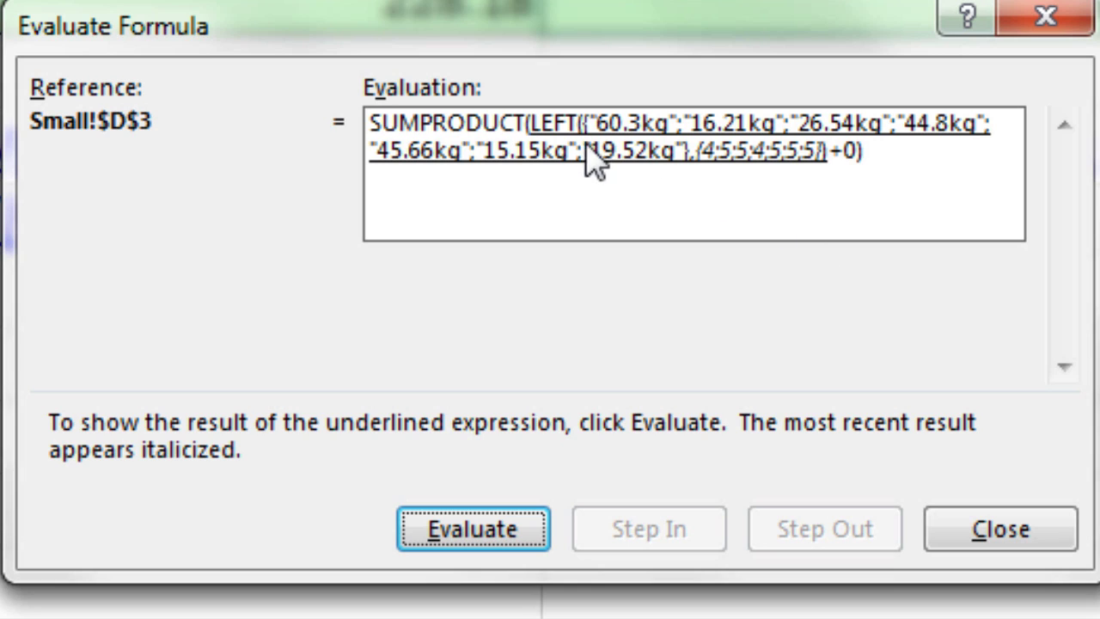
{"action": "key", "text": "Return"}
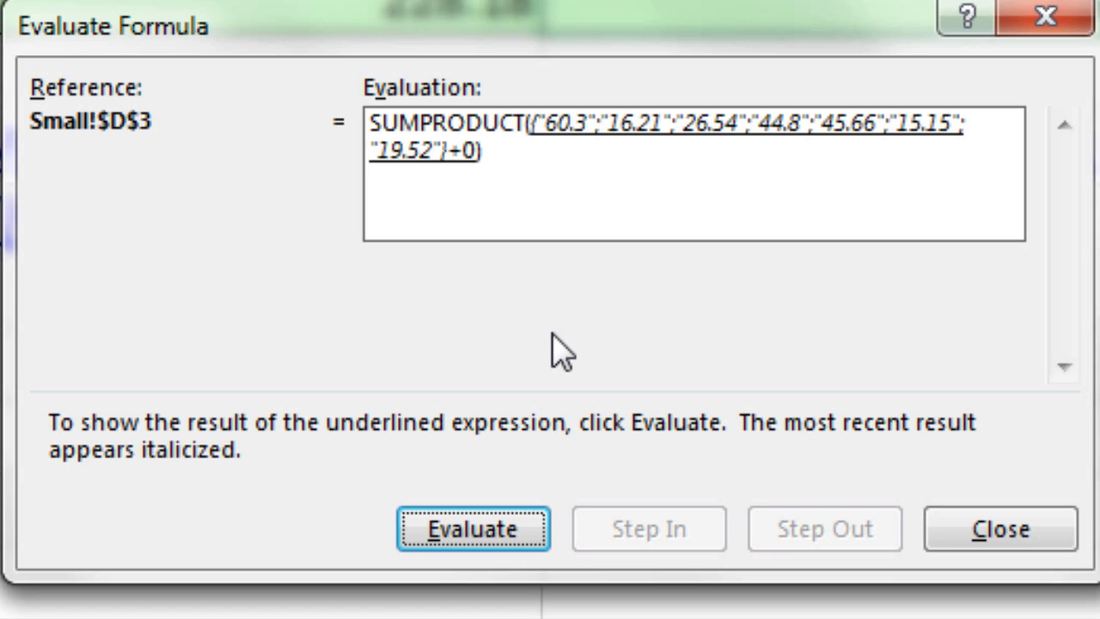
{"action": "key", "text": "Return"}
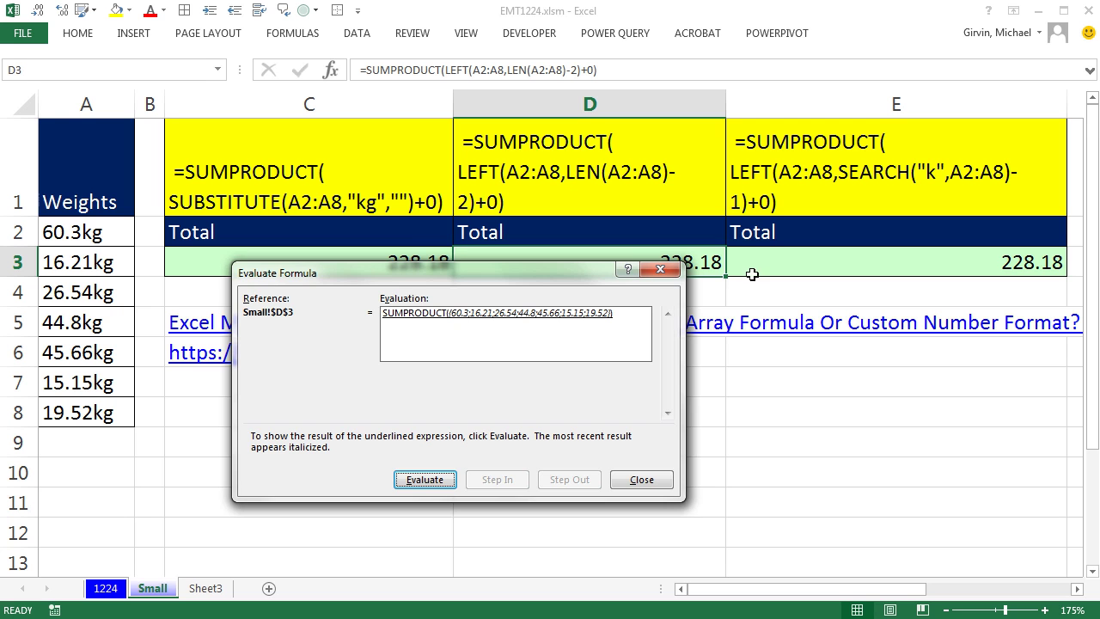
{"action": "key", "text": "Escape"}
{"action": "left_click", "coordinate": [768, 256]}
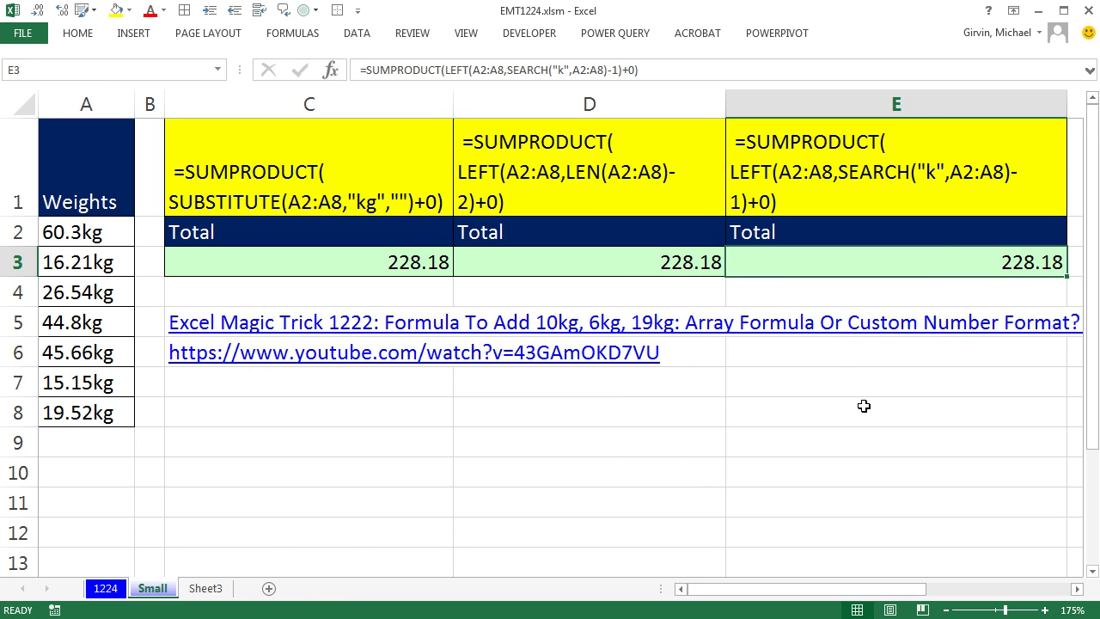
Step through E3 in Evaluate Formula: SEARCH positions, minus 1, LEFT strings, +0 numbers.
{"action": "key", "text": "alt+m"}
{"action": "key", "text": "v"}
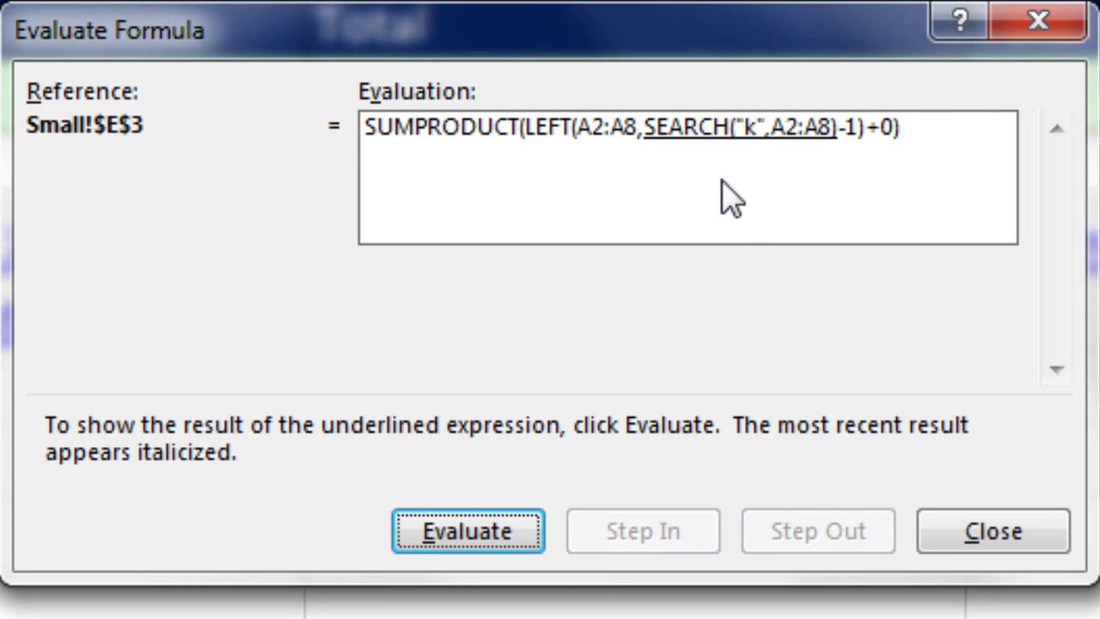
{"action": "key", "text": "Return"}
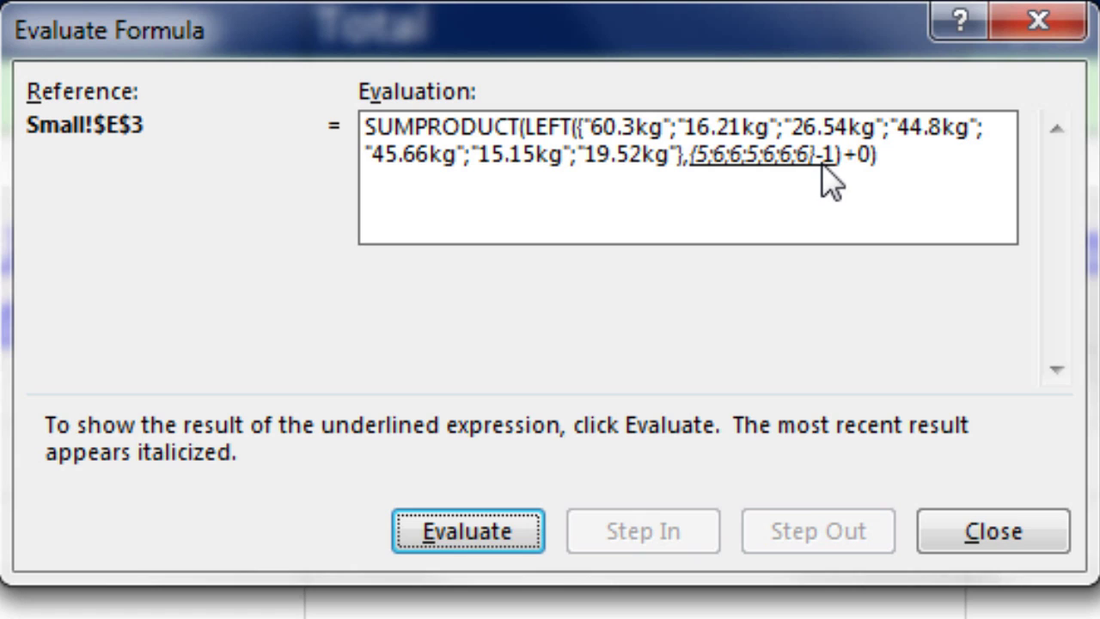
{"action": "key", "text": "Return"}
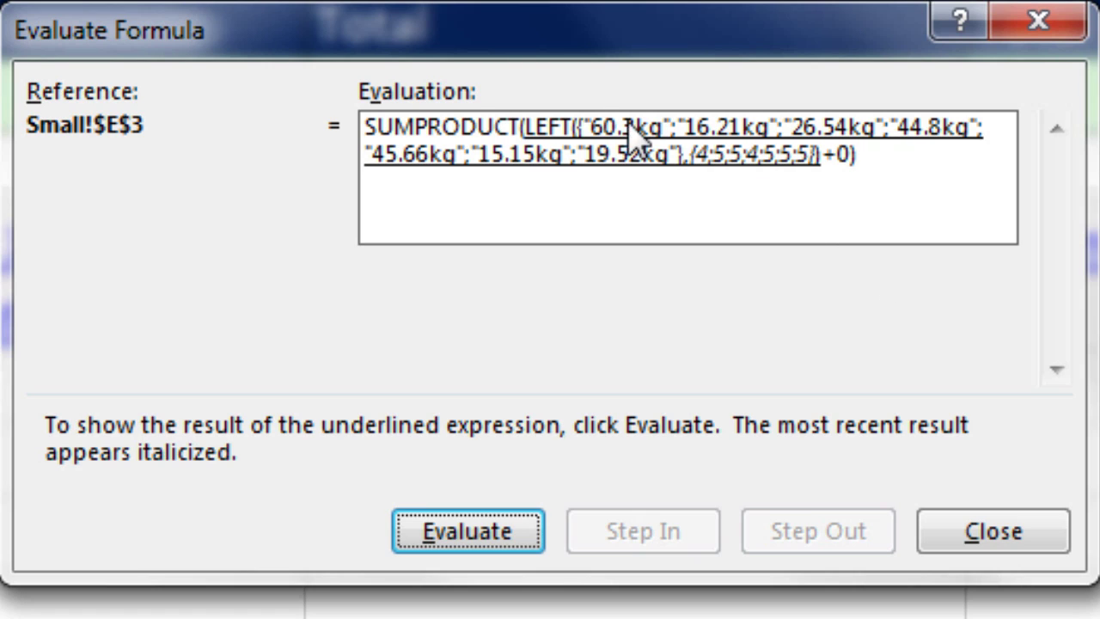
{"action": "key", "text": "Return"}
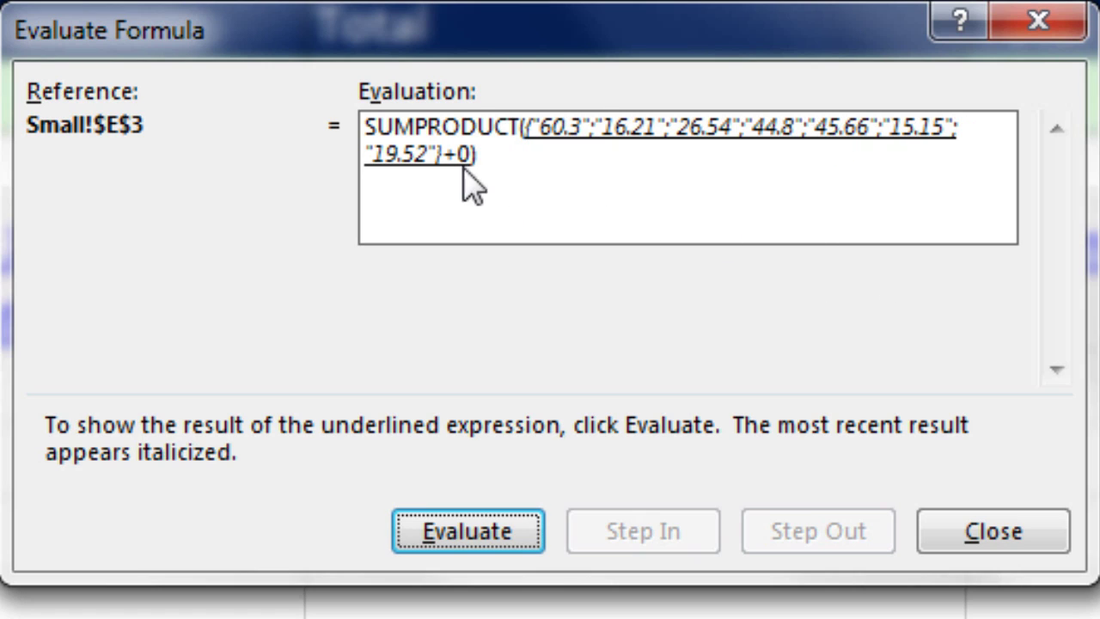
{"action": "key", "text": "Return"}
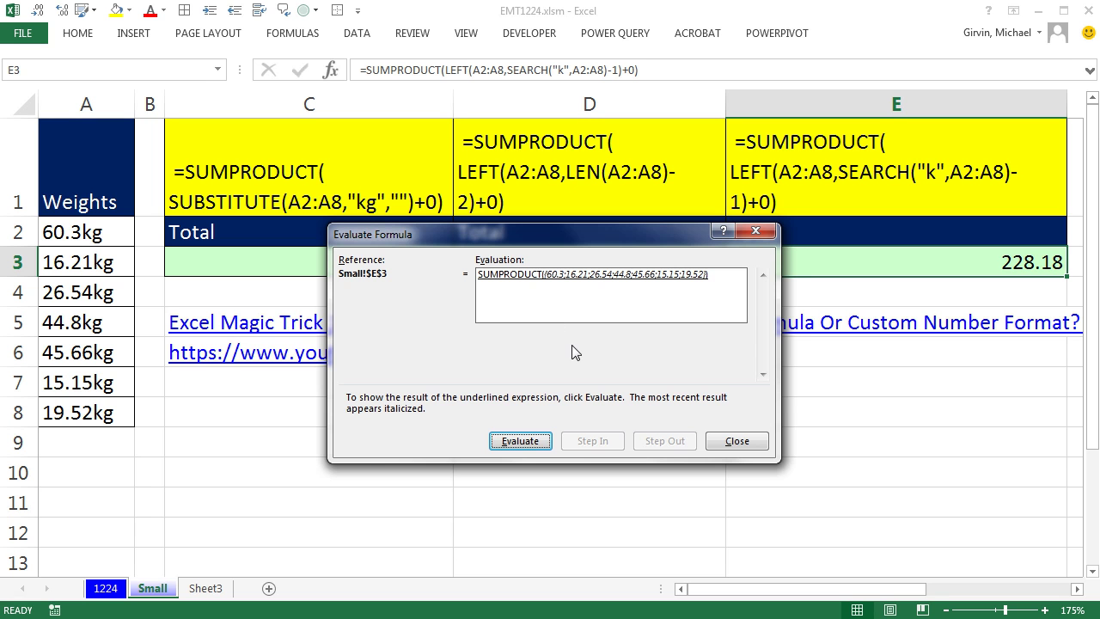
{"action": "key", "text": "Escape"}
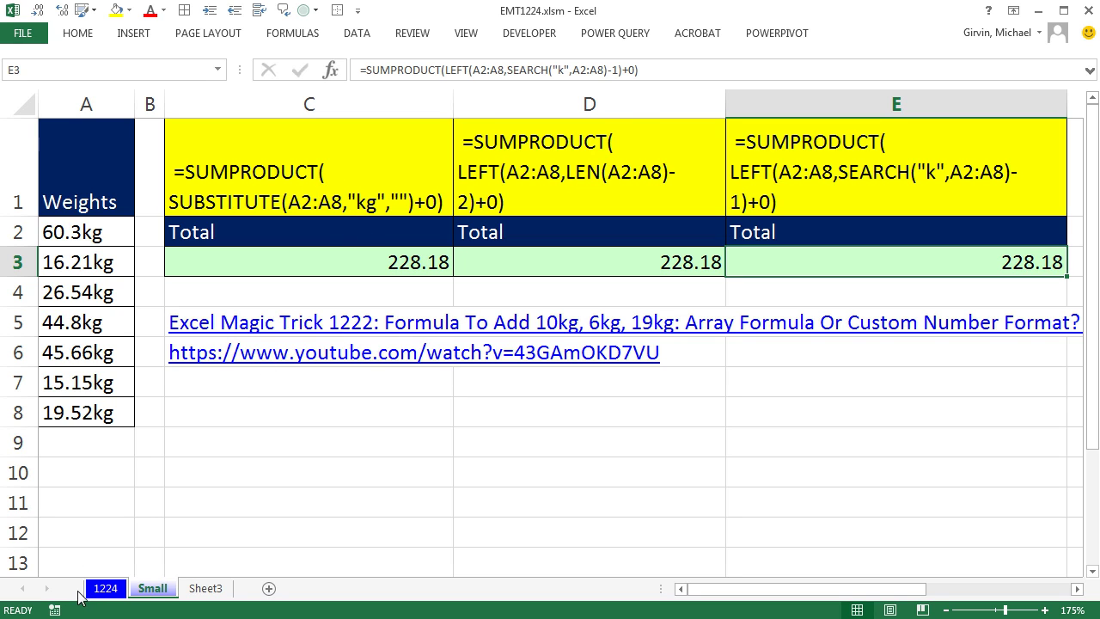
On the 1224 sheet, check the weights run from 60.3kg down to row 134570.
{"action": "left_click", "coordinate": [105, 589]}
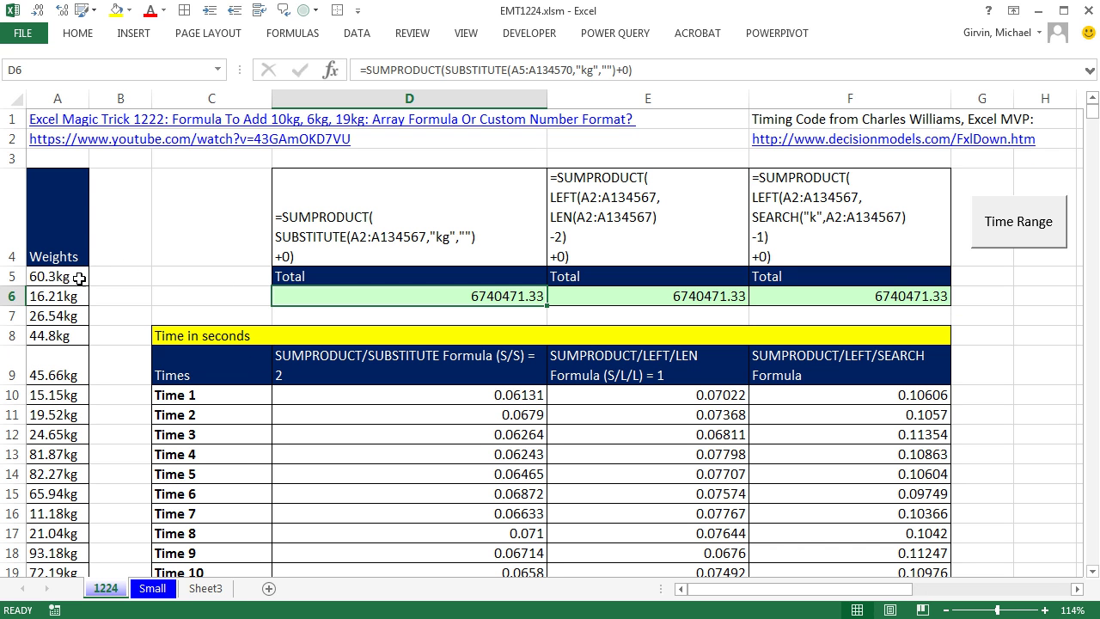
{"action": "left_click", "coordinate": [79, 277]}
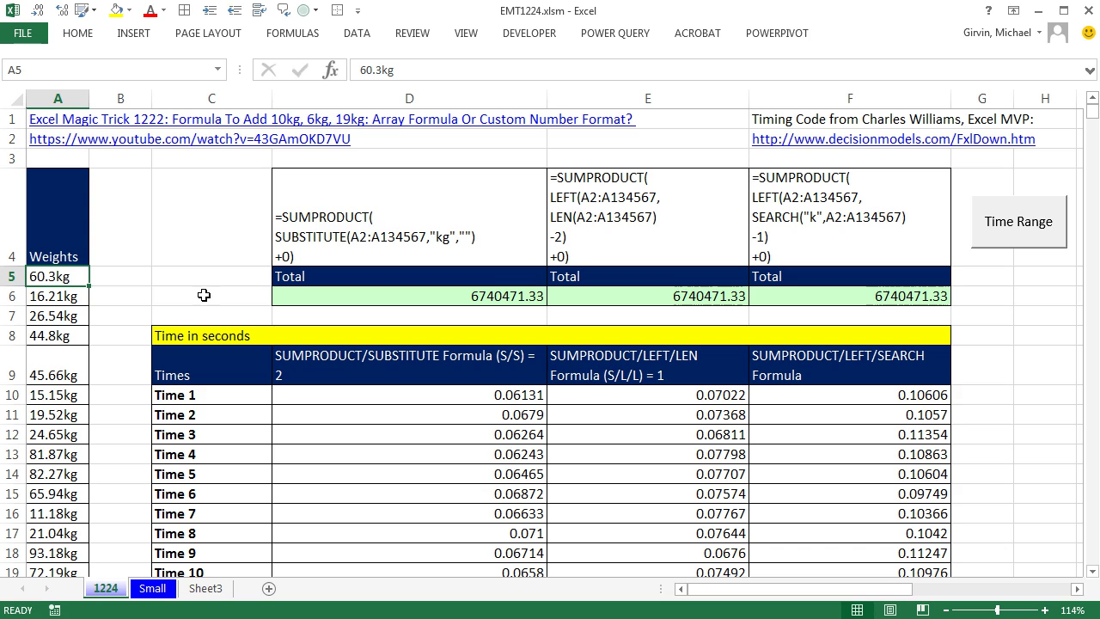
{"action": "key", "text": "ctrl+Down"}
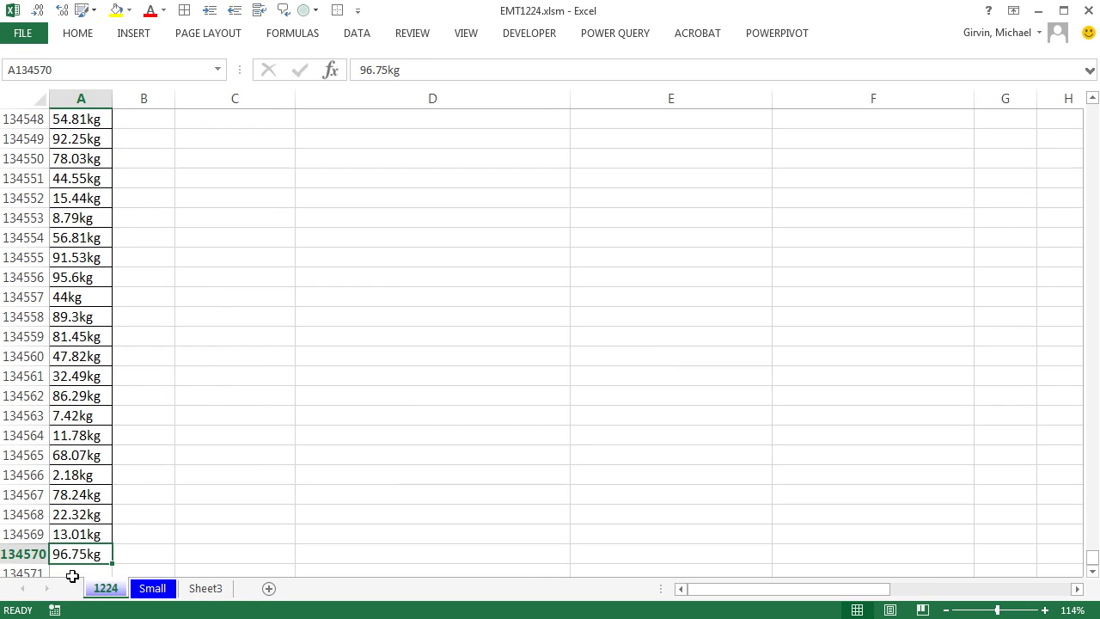
{"action": "key", "text": "ctrl+Home"}
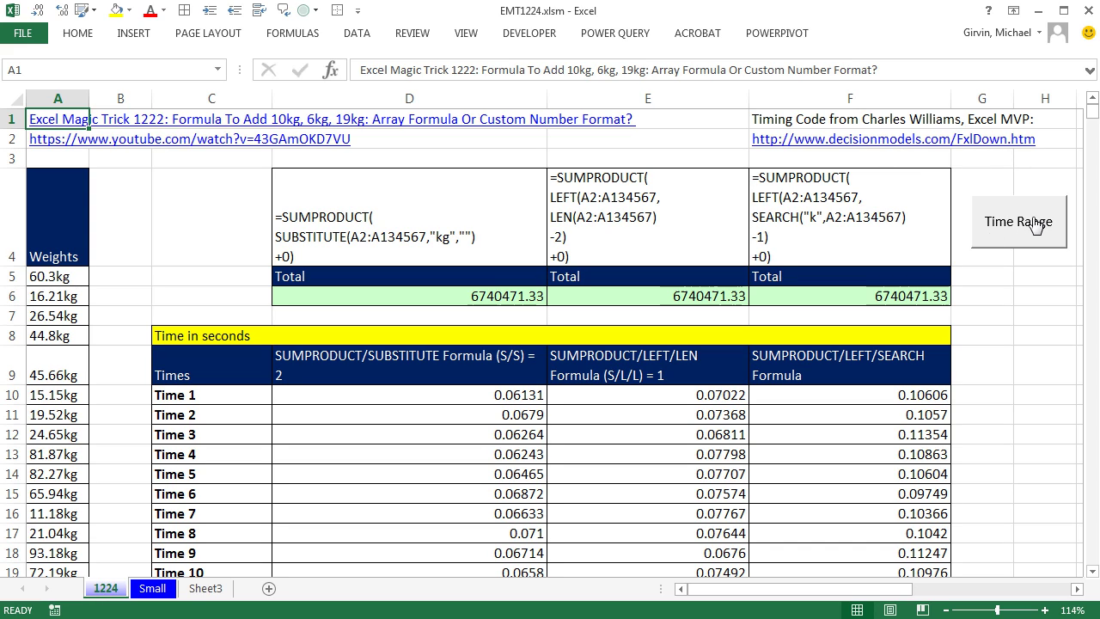
Recalculate the SUBSTITUTE, LEFT/LEN and LEFT/SEARCH totals in D6, E6, F6, each 6740471.33.
{"action": "left_click", "coordinate": [481, 295]}
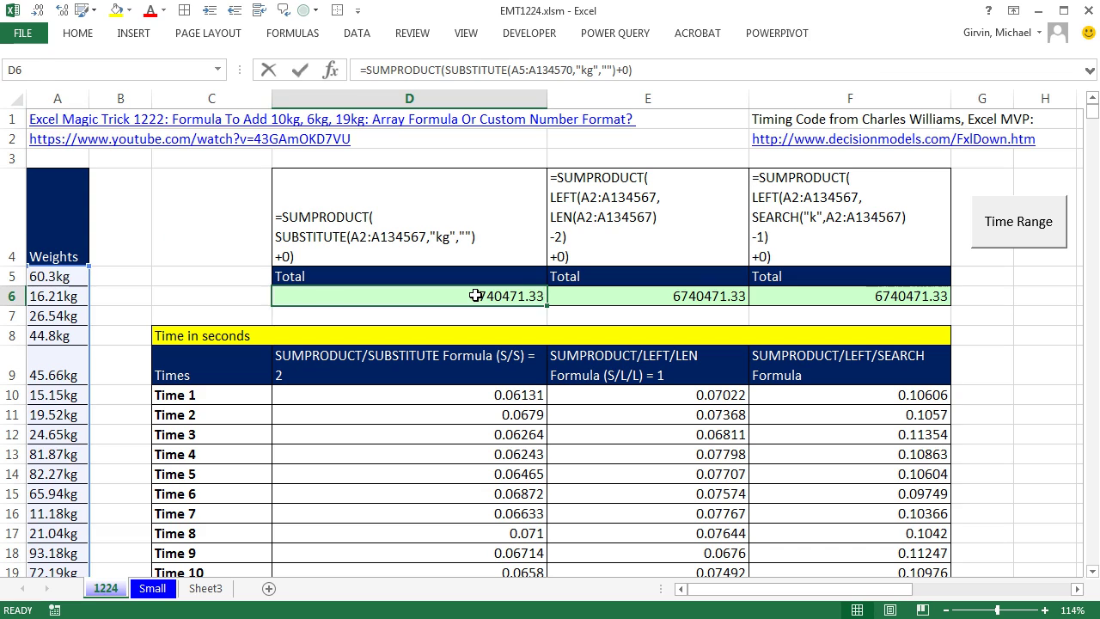
{"action": "key", "text": "F2"}
{"action": "key", "text": "ctrl+Return"}
{"action": "left_click", "coordinate": [633, 290]}
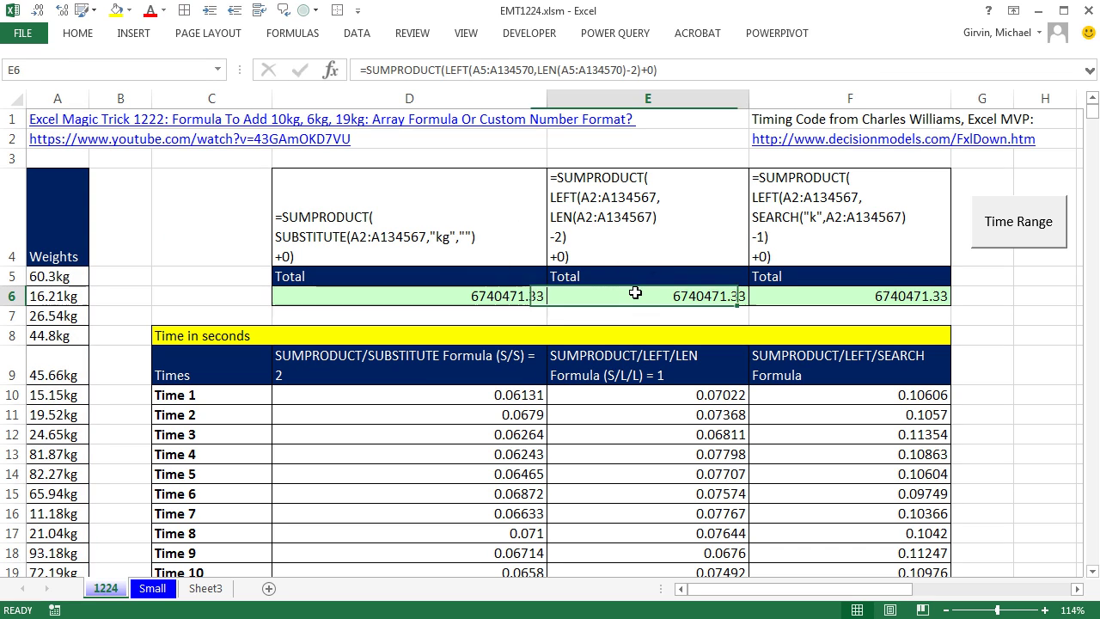
{"action": "key", "text": "F2"}
{"action": "key", "text": "ctrl+Return"}
{"action": "left_click", "coordinate": [855, 290]}
{"action": "key", "text": "F2"}
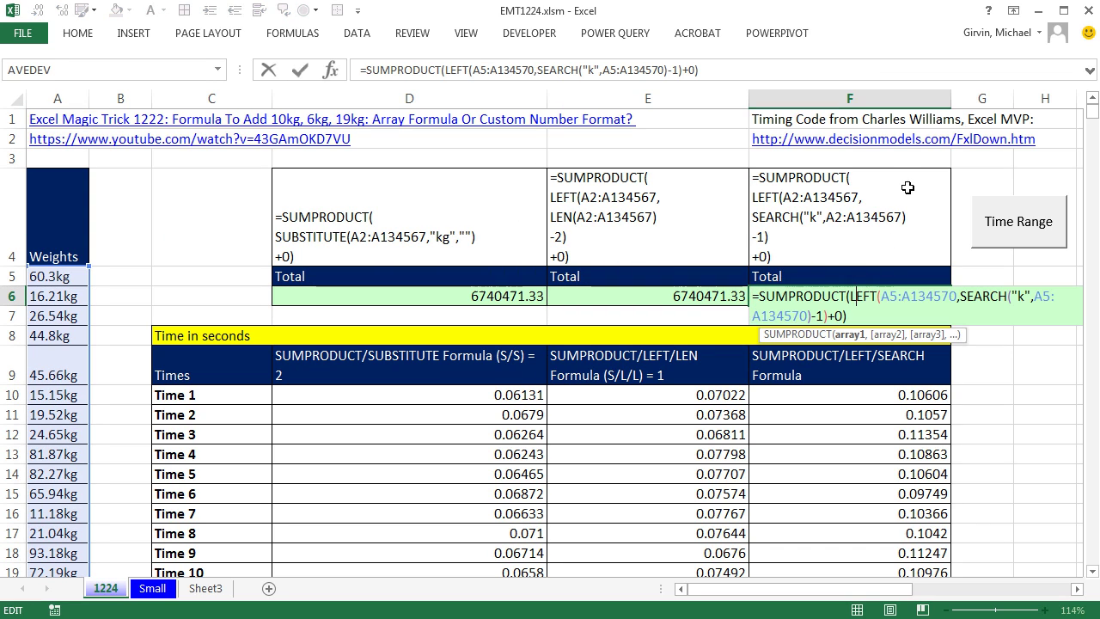
{"action": "key", "text": "ctrl+Return"}
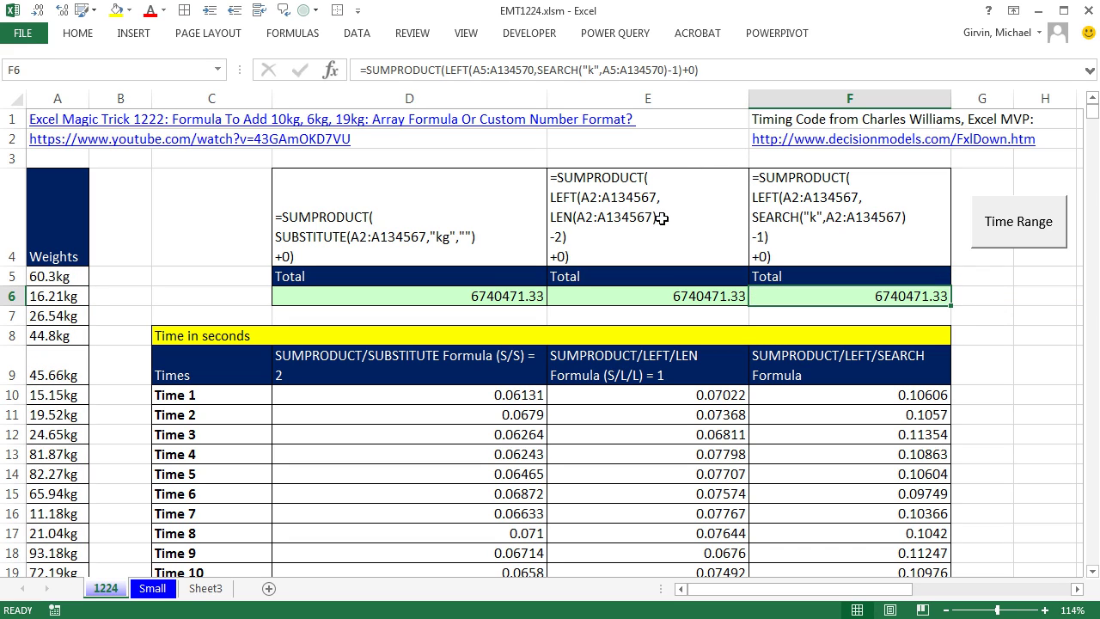
Review the timing averages in D20:F20 and % changes: 0.00%, 12.39%, 62.26%.
{"action": "scroll", "coordinate": [438, 290], "scroll_direction": "down", "scroll_amount": 3}
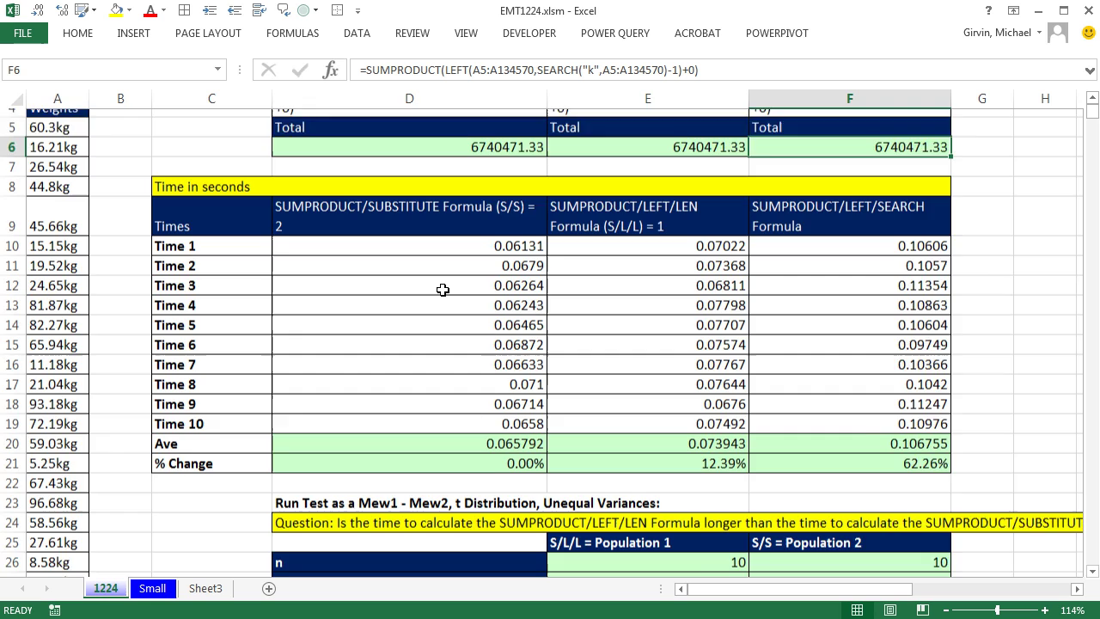
{"action": "scroll", "coordinate": [500, 196], "scroll_direction": "up", "scroll_amount": 1}
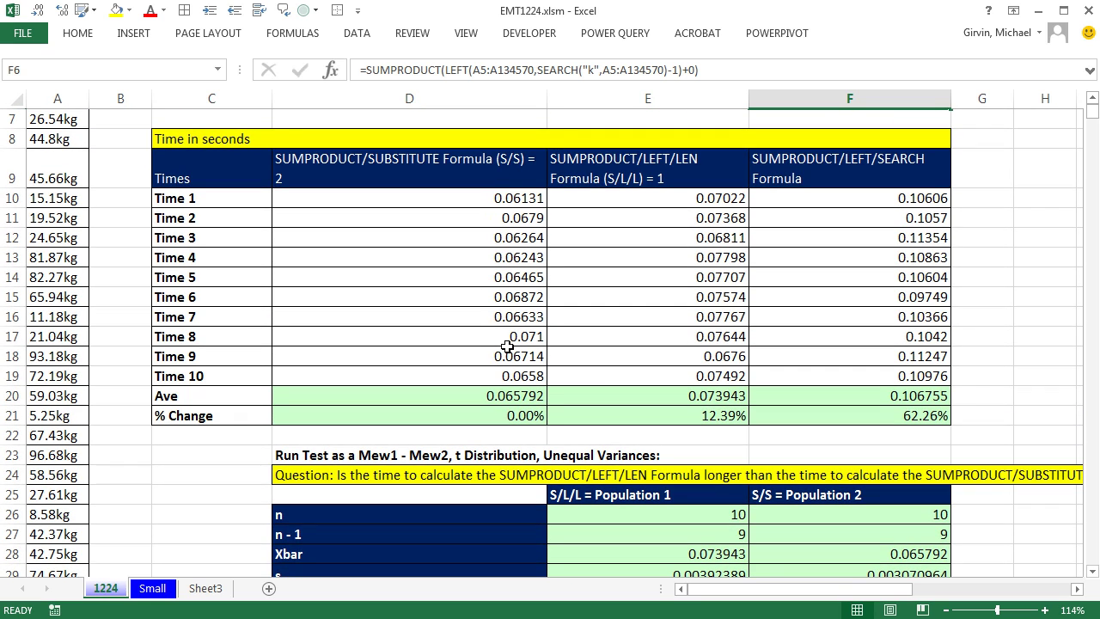
{"action": "left_click", "coordinate": [499, 397]}
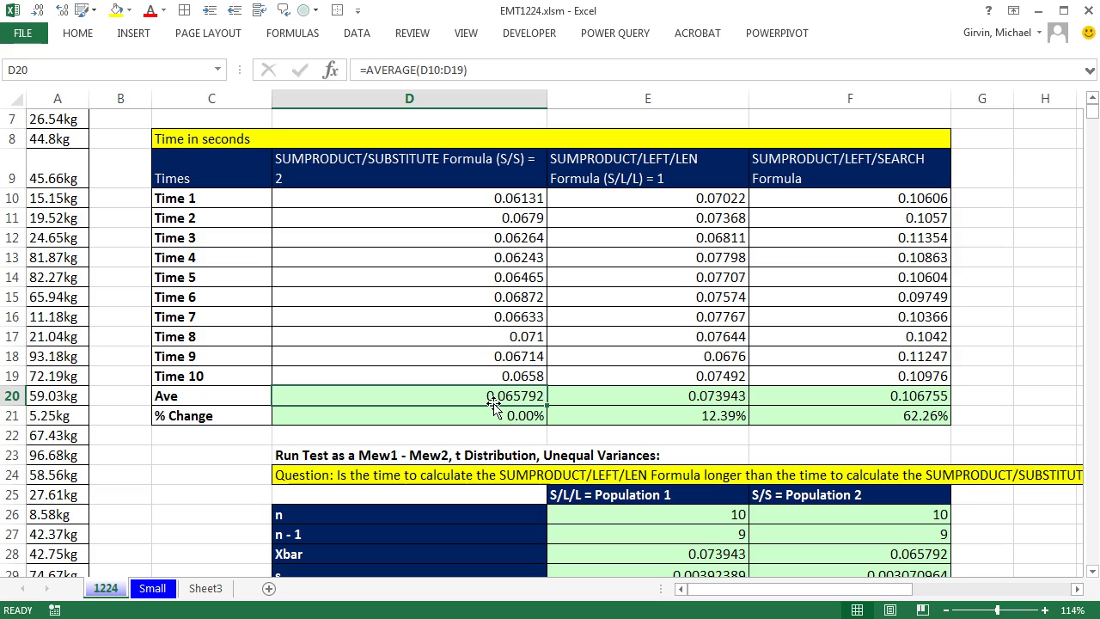
{"action": "left_click", "coordinate": [690, 397]}
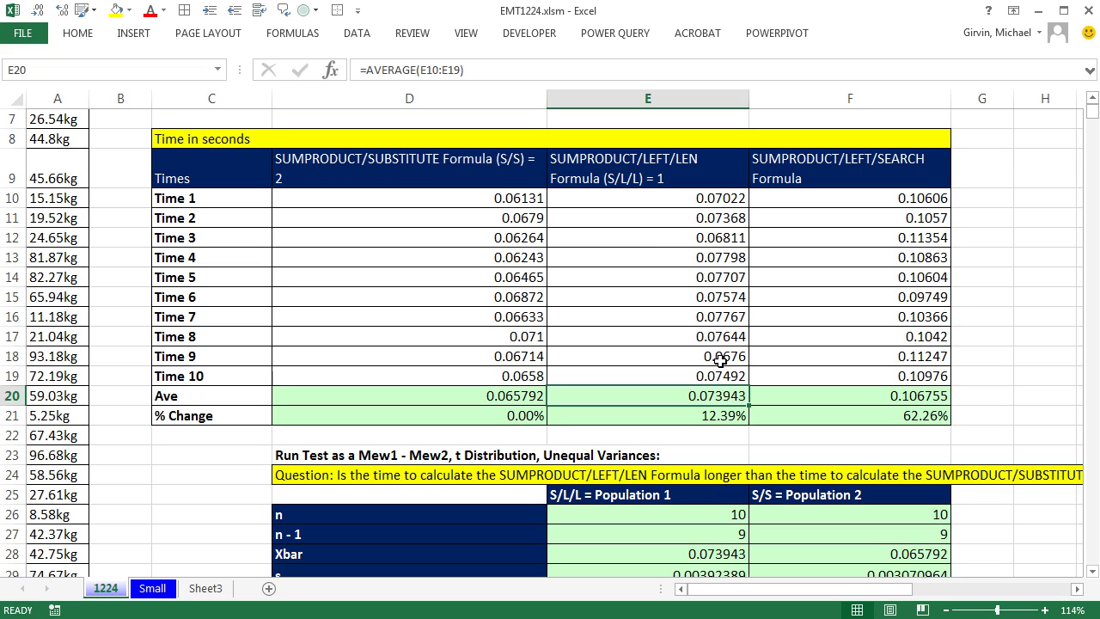
{"action": "left_click", "coordinate": [912, 392]}
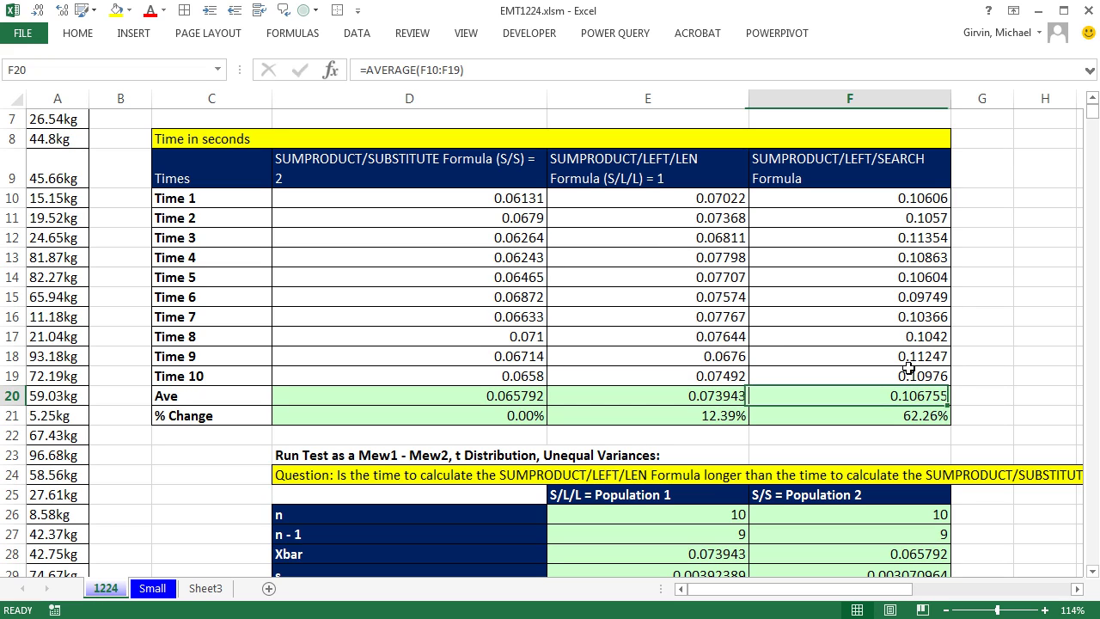
{"action": "left_click", "coordinate": [636, 418]}
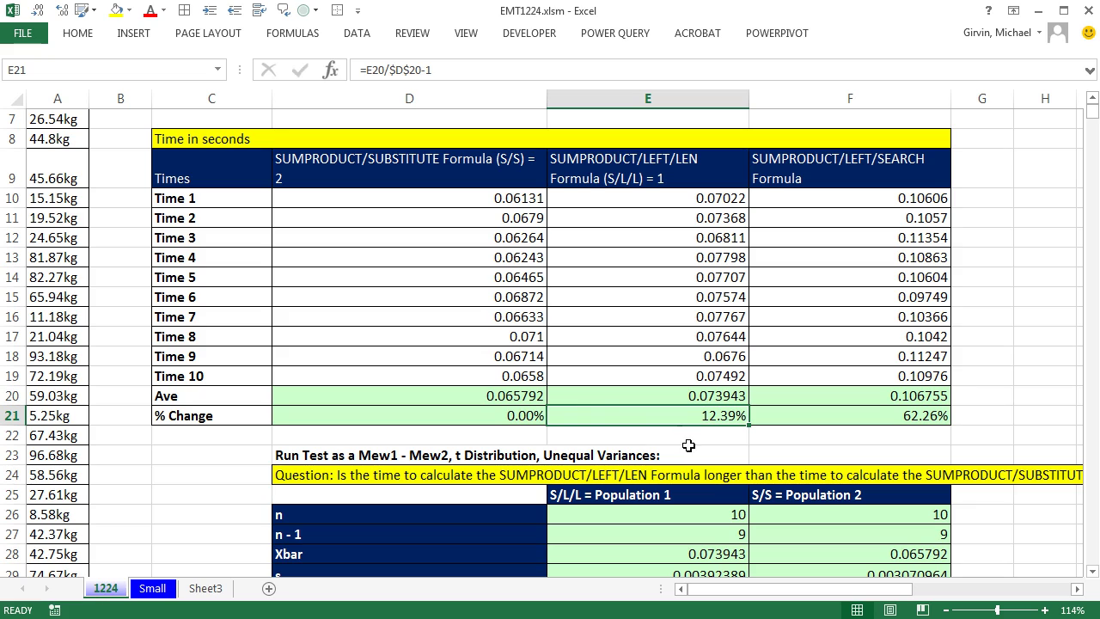
{"action": "left_click", "coordinate": [825, 422]}
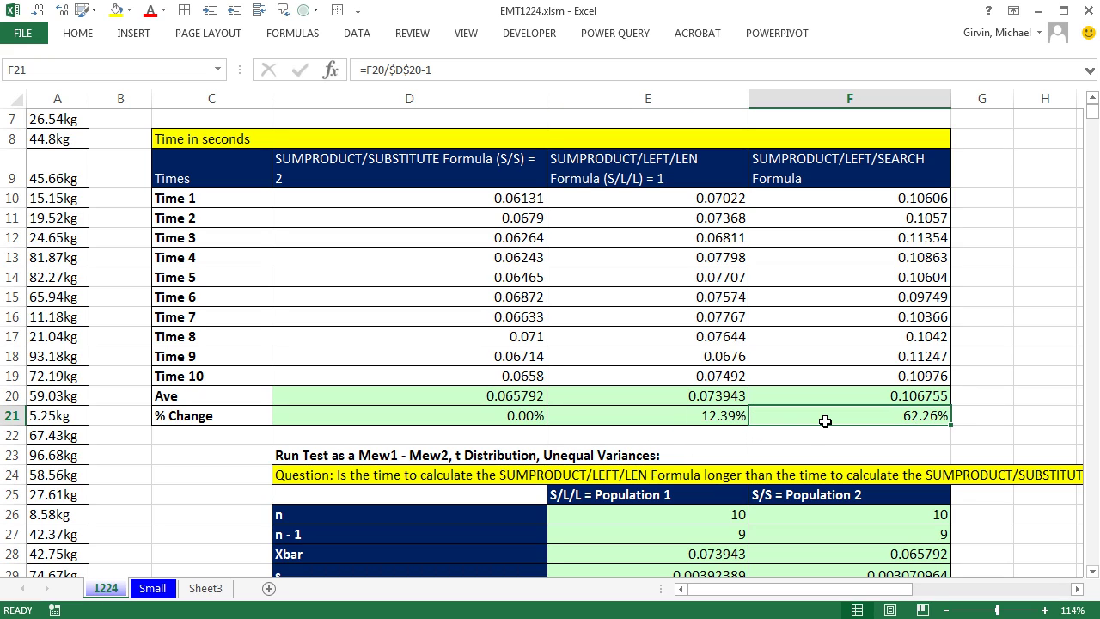
{"action": "left_click", "coordinate": [504, 416]}
{"action": "left_click", "coordinate": [667, 418]}
{"action": "scroll", "coordinate": [664, 419], "scroll_direction": "down", "scroll_amount": 1}
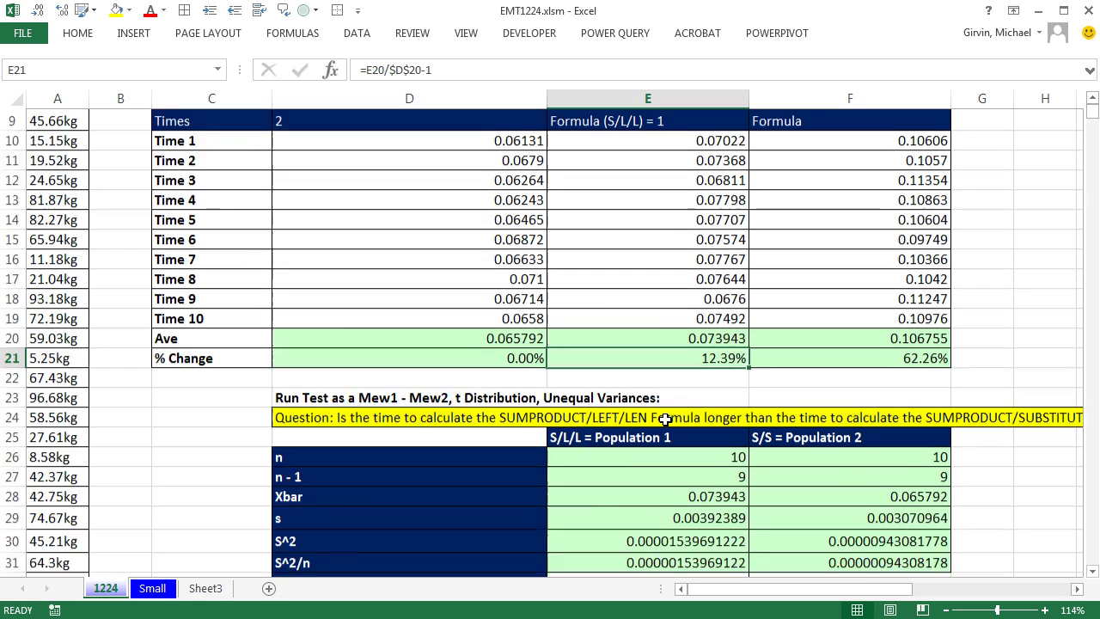
{"action": "scroll", "coordinate": [664, 419], "scroll_direction": "down", "scroll_amount": 5}
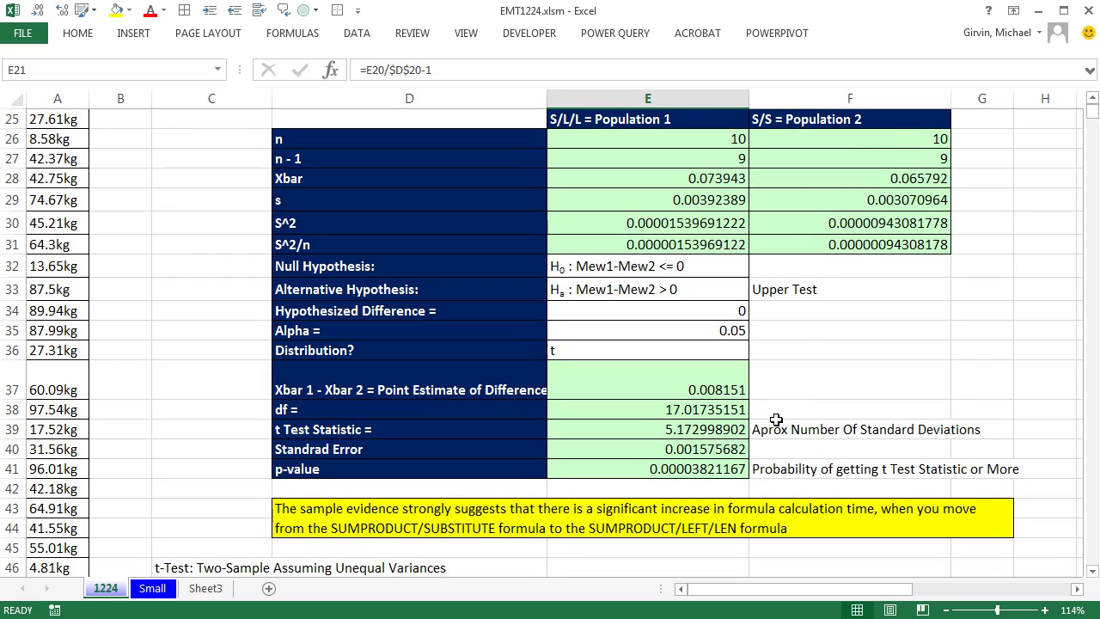
{"action": "scroll", "coordinate": [776, 421], "scroll_direction": "up", "scroll_amount": 8}
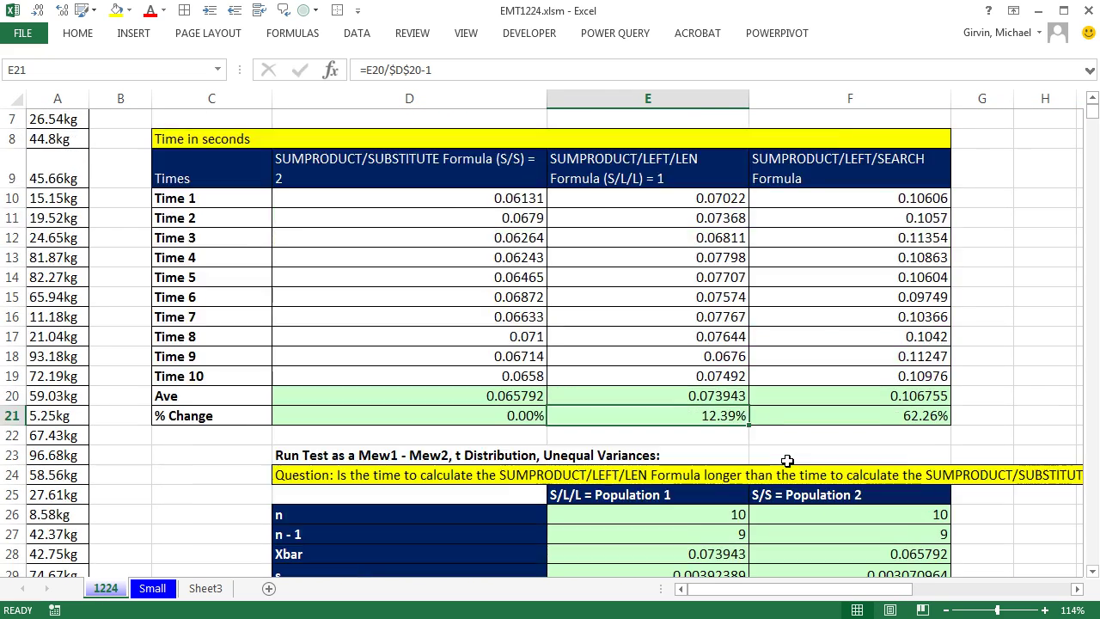
{"action": "scroll", "coordinate": [774, 436], "scroll_direction": "down", "scroll_amount": 2}
{"action": "scroll", "coordinate": [562, 458], "scroll_direction": "up", "scroll_amount": 2}
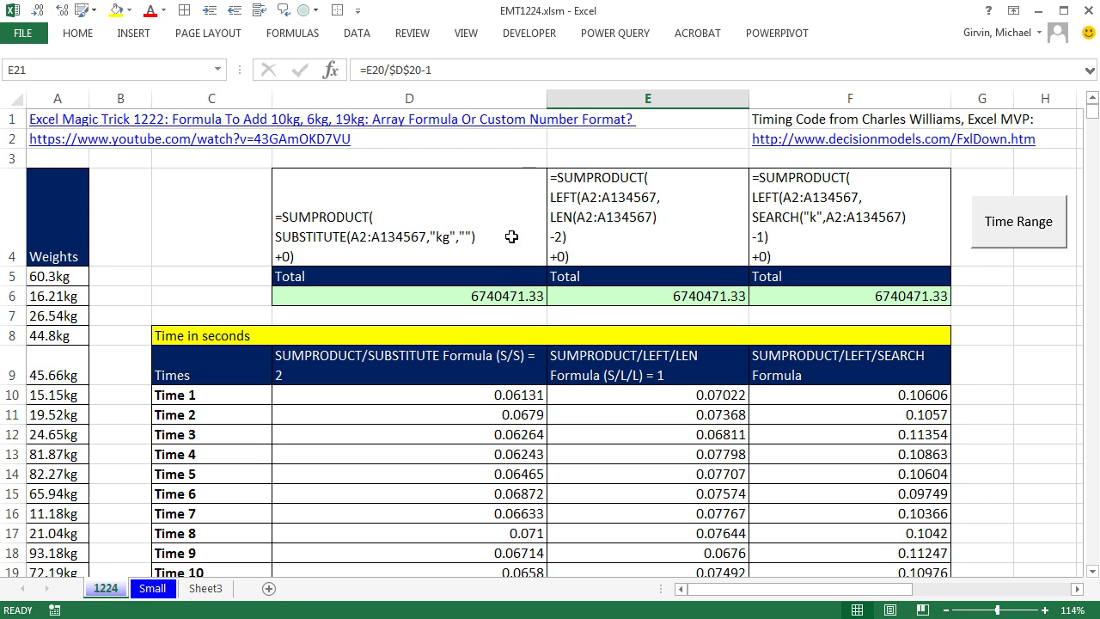
{"action": "scroll", "coordinate": [775, 389], "scroll_direction": "down", "scroll_amount": 1}
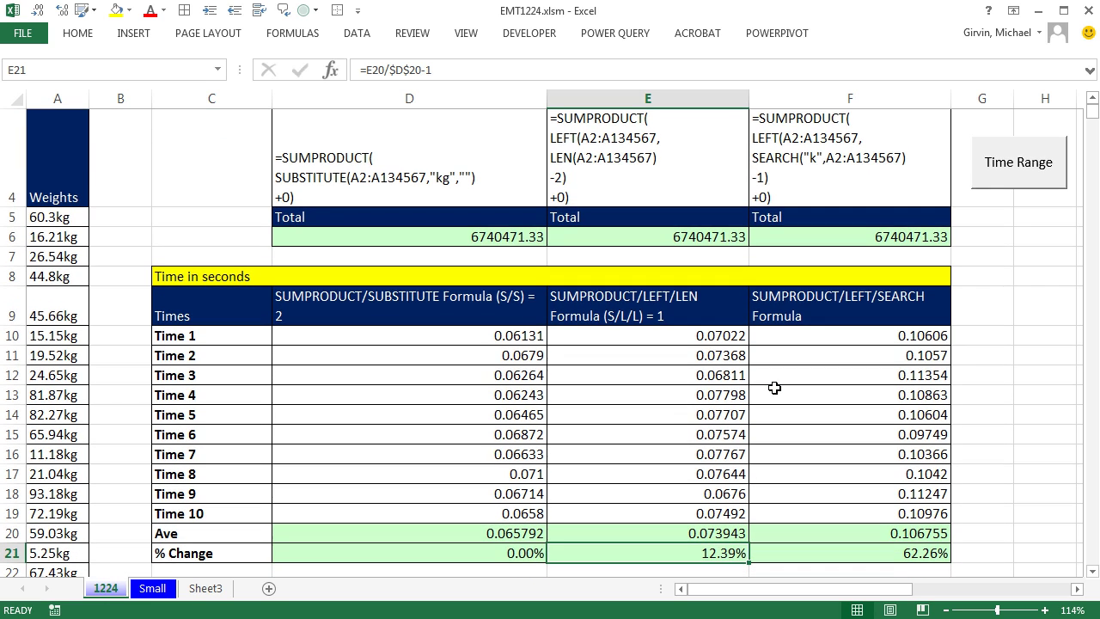
{"action": "scroll", "coordinate": [775, 389], "scroll_direction": "down", "scroll_amount": 1}
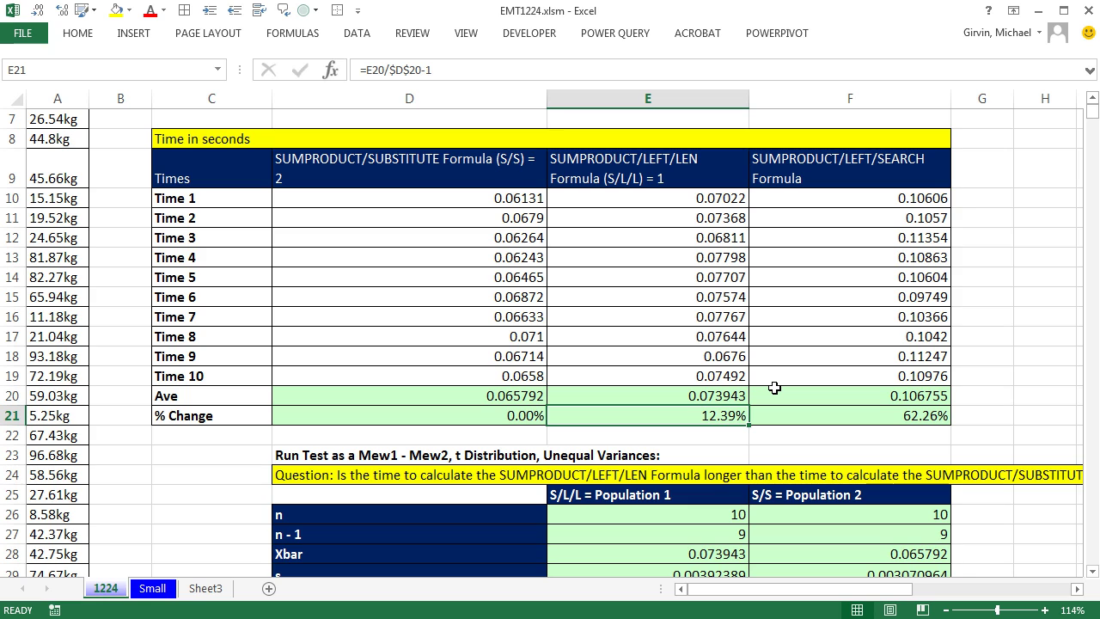
{"action": "scroll", "coordinate": [774, 389], "scroll_direction": "up", "scroll_amount": 1}
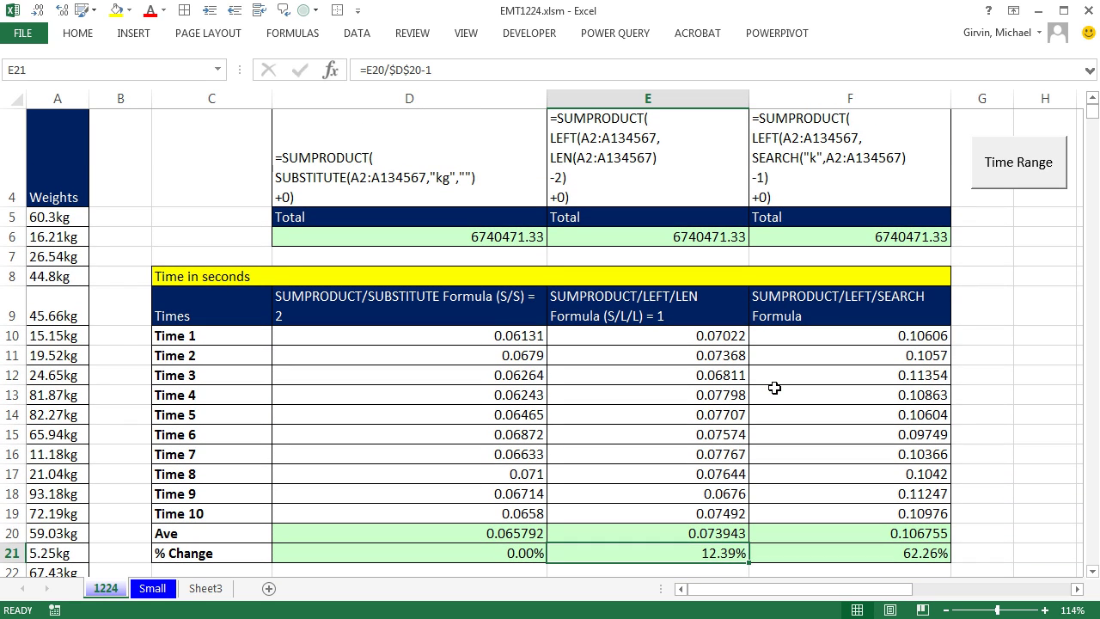